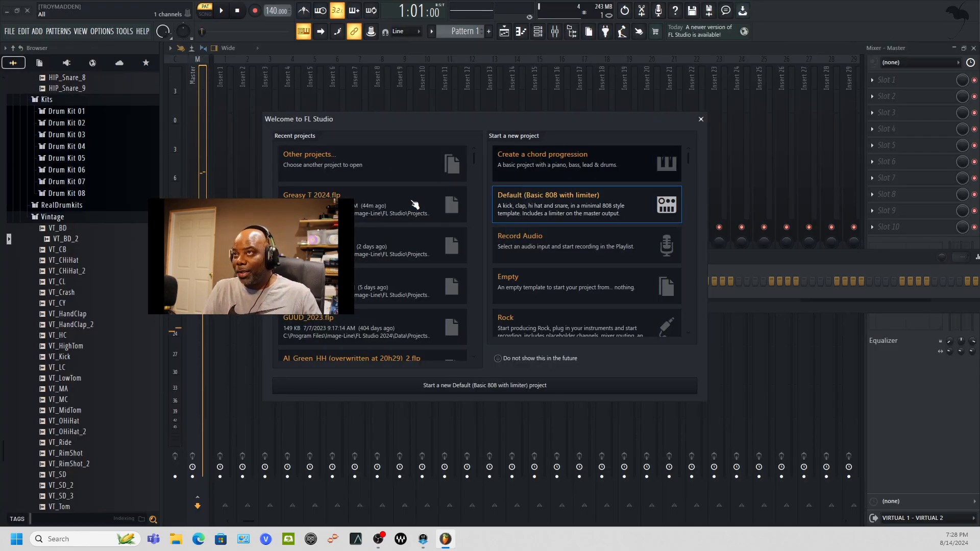
# - Open the recent project Greasy T 2024.flp, dismissing the missing-plugin notice and closing the Raum, VT_BD_2 and Funny Clowns windows
pyautogui.click(387, 207)
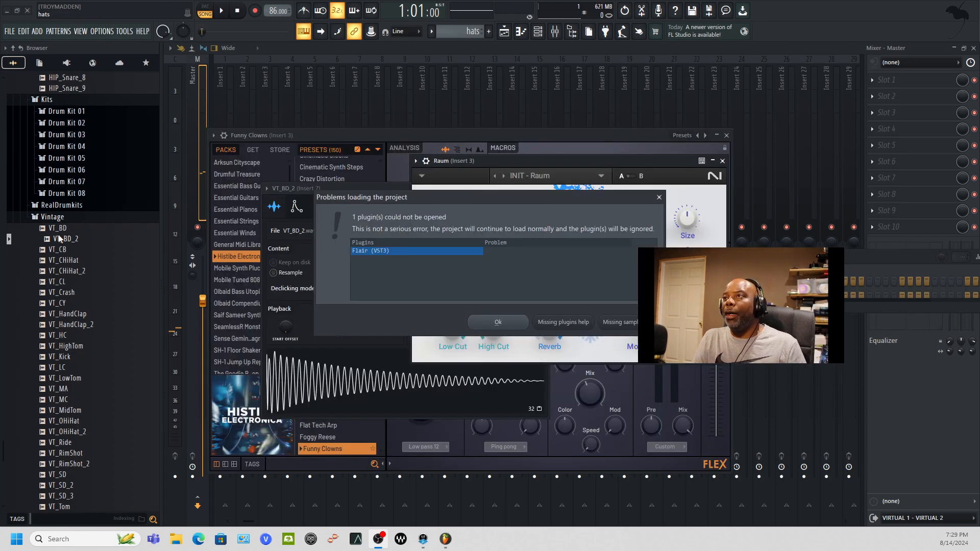
pyautogui.click(493, 323)
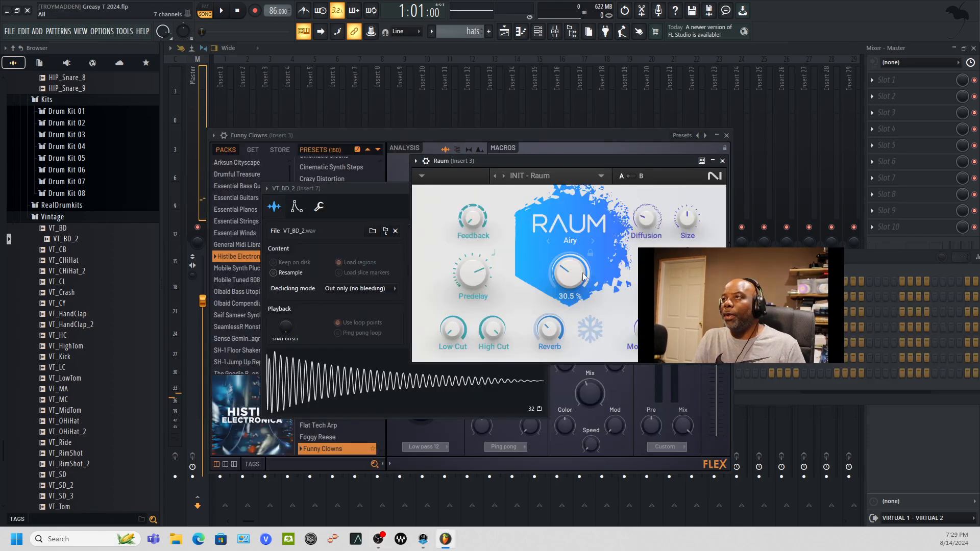
pyautogui.click(722, 161)
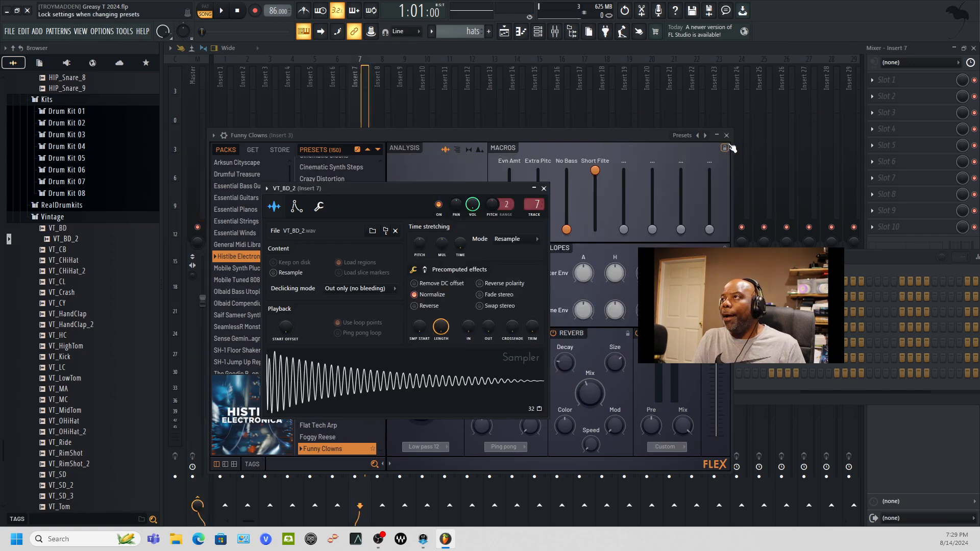
pyautogui.click(544, 188)
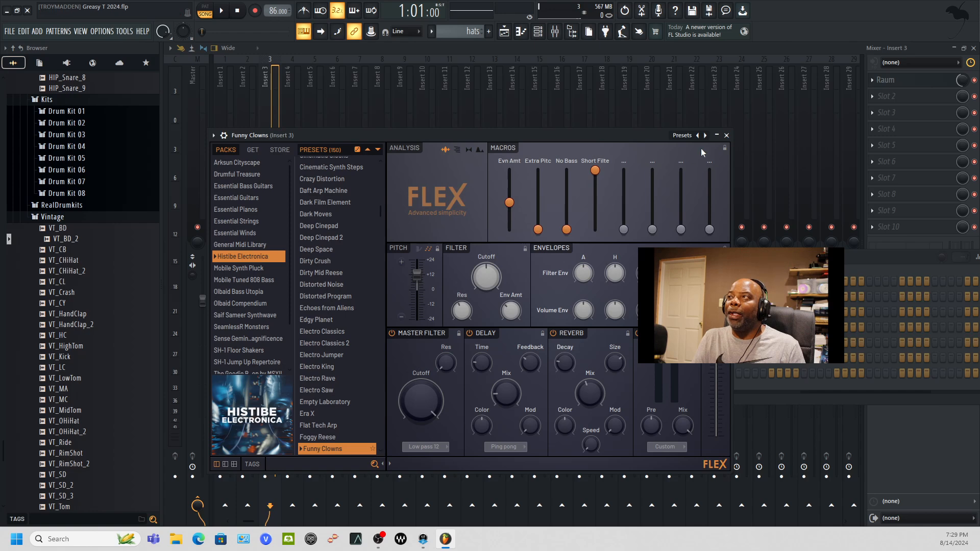
pyautogui.click(727, 136)
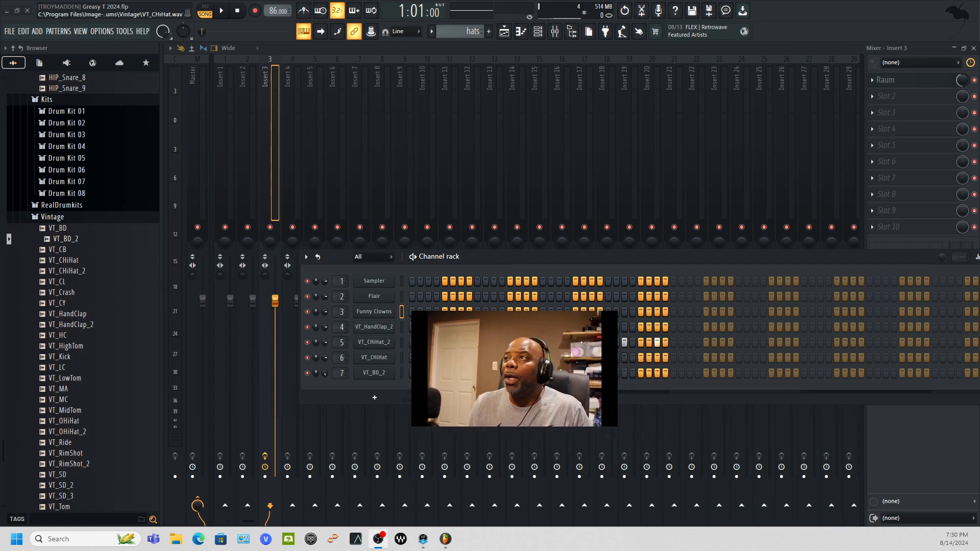
# - Narrow the browser and reposition the channel rack over the mixer faders, clear of the level meters
pyautogui.moveTo(712, 261); pyautogui.dragTo(579, 148)
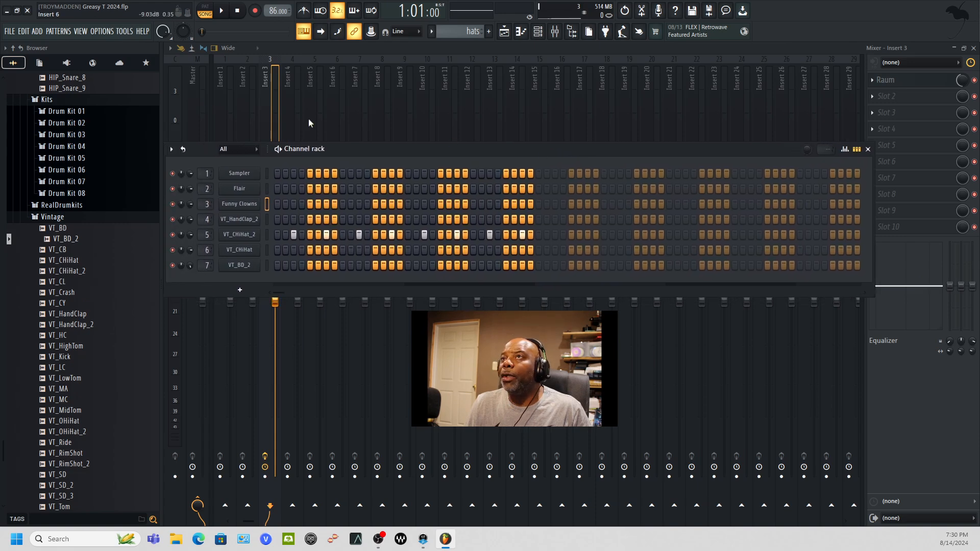
pyautogui.moveTo(163, 99); pyautogui.dragTo(63, 124)
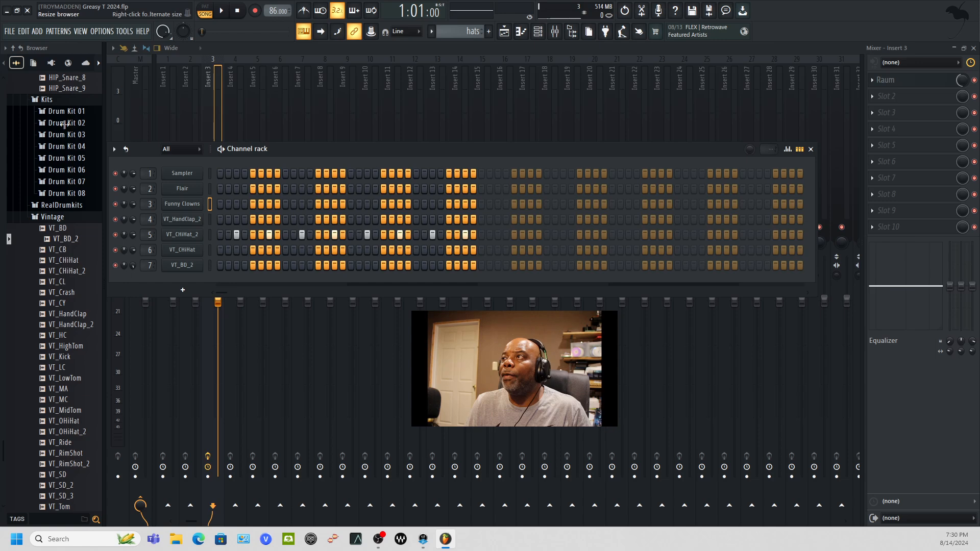
pyautogui.moveTo(299, 147); pyautogui.dragTo(305, 340)
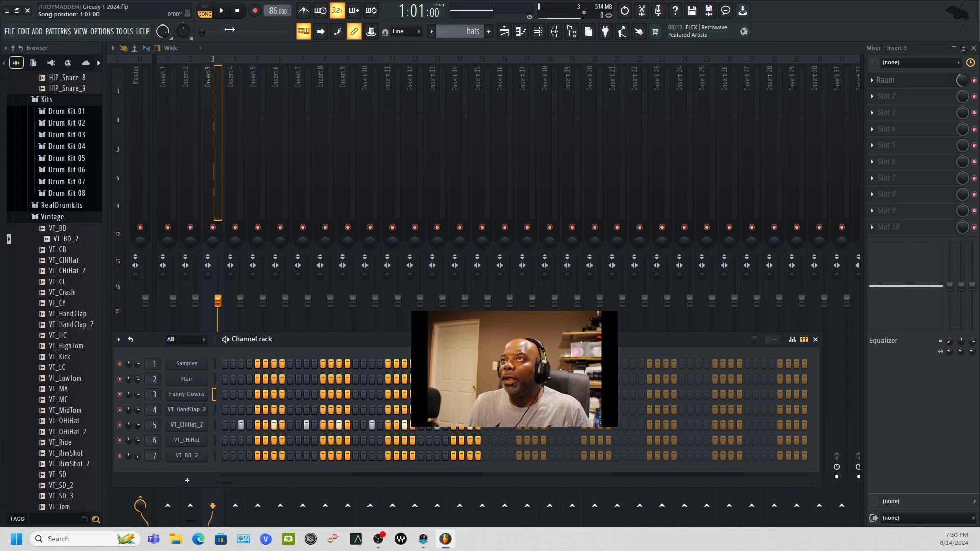
# - Play the opening of the song briefly and stop playback
pyautogui.click(222, 12)
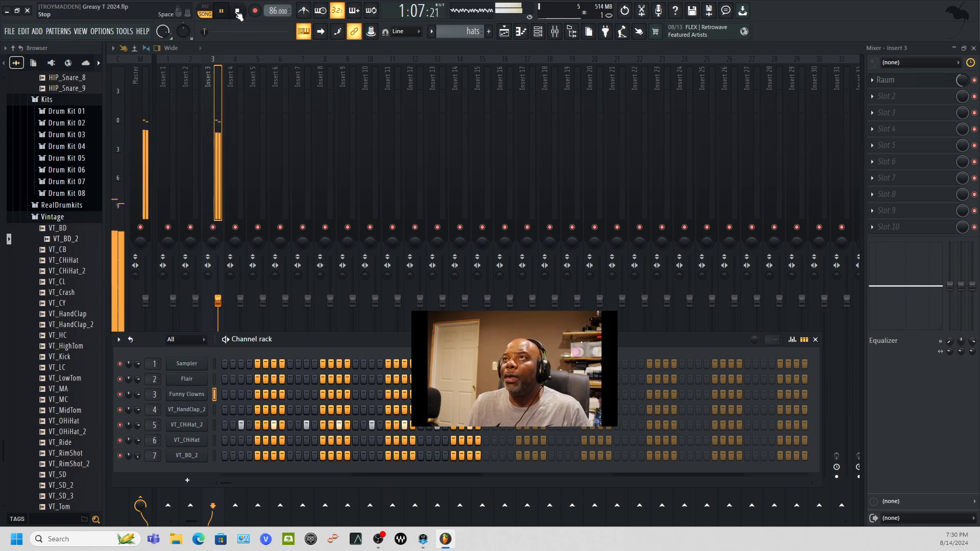
pyautogui.click(238, 14)
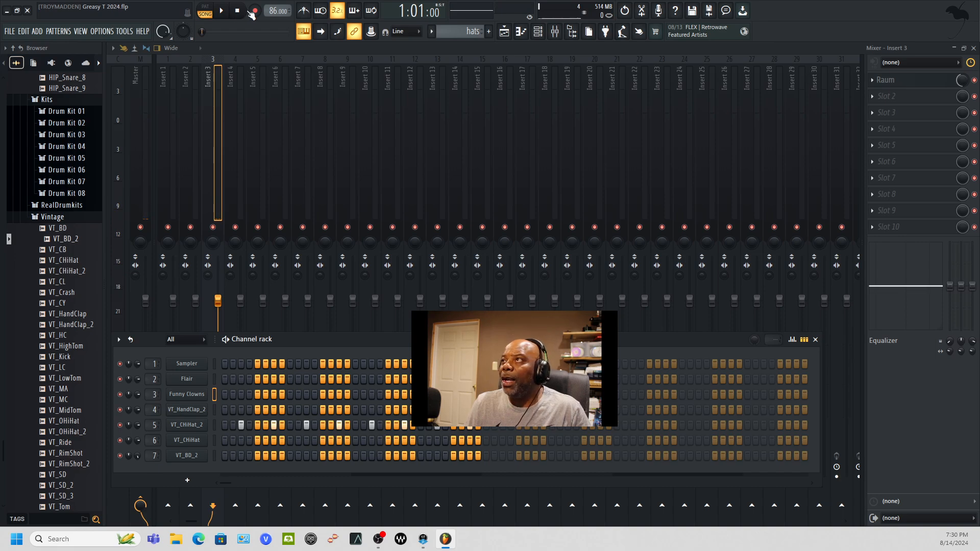
# - Show the playlist, reduce its height to about eight tracks and place the channel rack beneath it
pyautogui.click(507, 34)
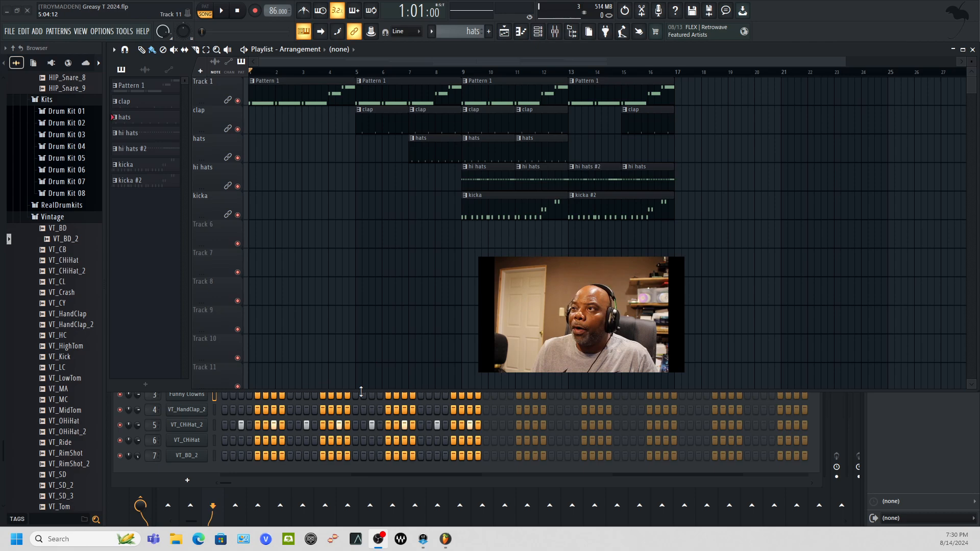
pyautogui.moveTo(360, 392); pyautogui.dragTo(372, 303)
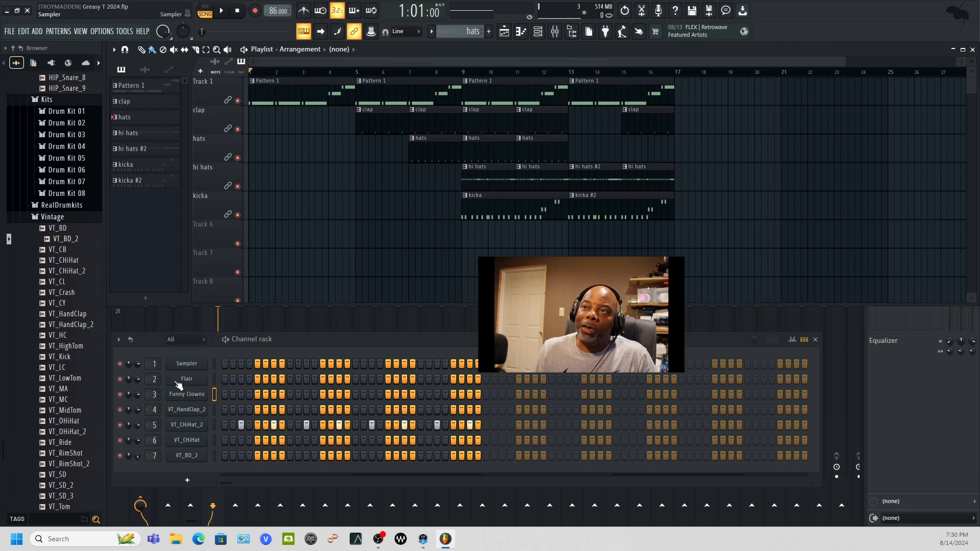
pyautogui.moveTo(244, 341); pyautogui.dragTo(317, 279)
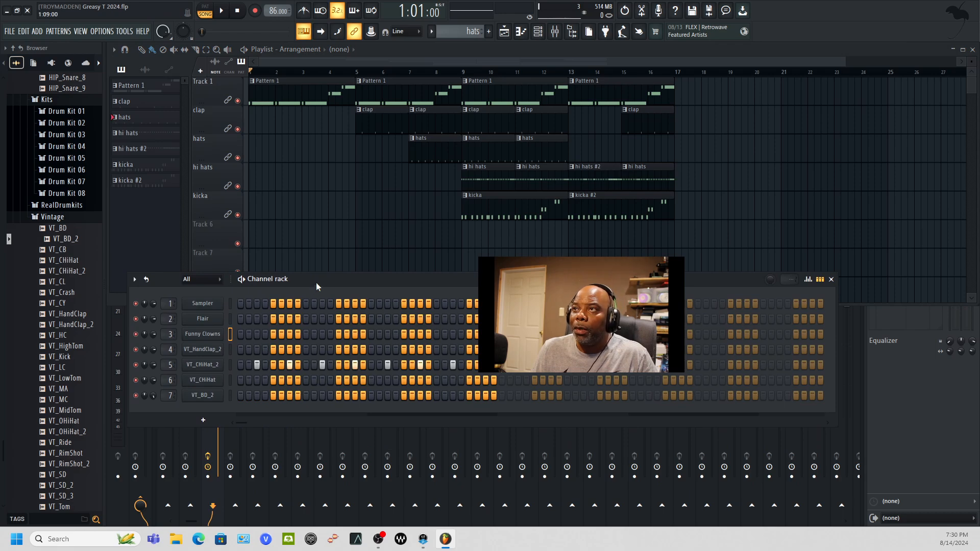
pyautogui.moveTo(317, 283); pyautogui.dragTo(320, 357)
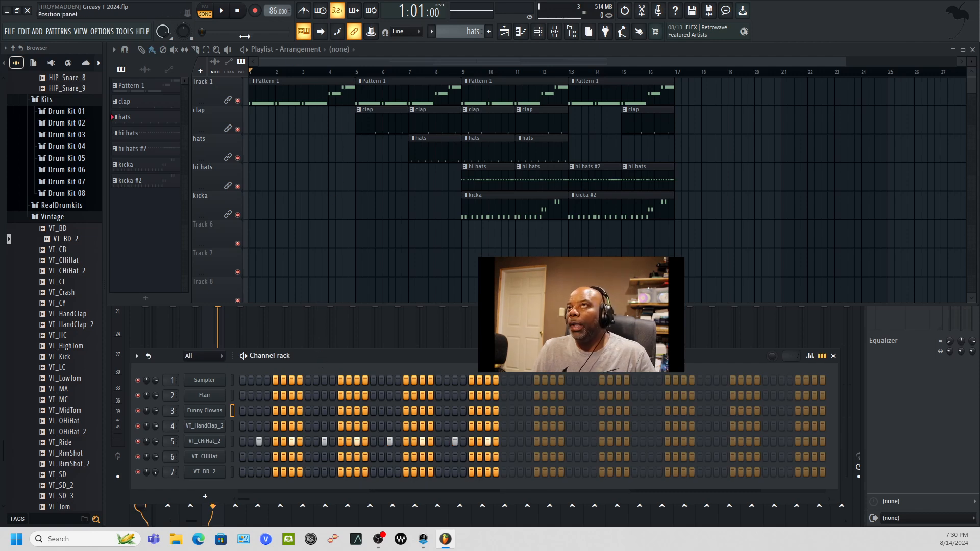
# - Mute Track 1 in the playlist and set the playback position to bar 5
pyautogui.click(238, 101)
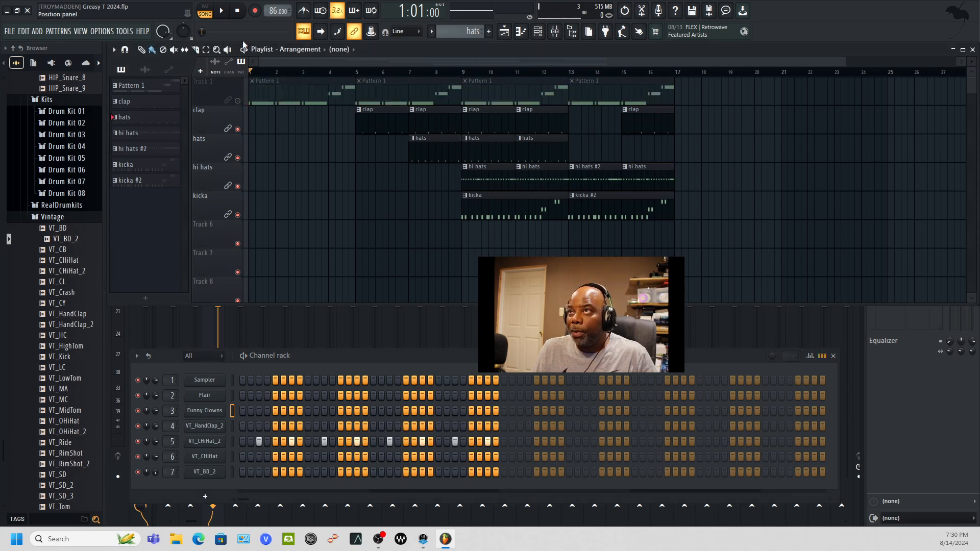
pyautogui.click(360, 72)
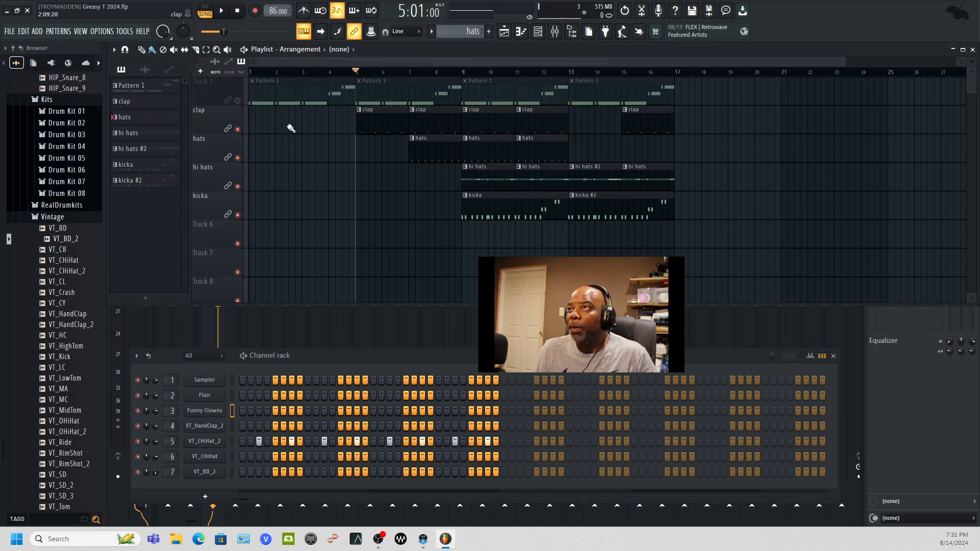
# - Fill the start of the clap track with clap clips at bars 1 and 3
pyautogui.click(253, 127)
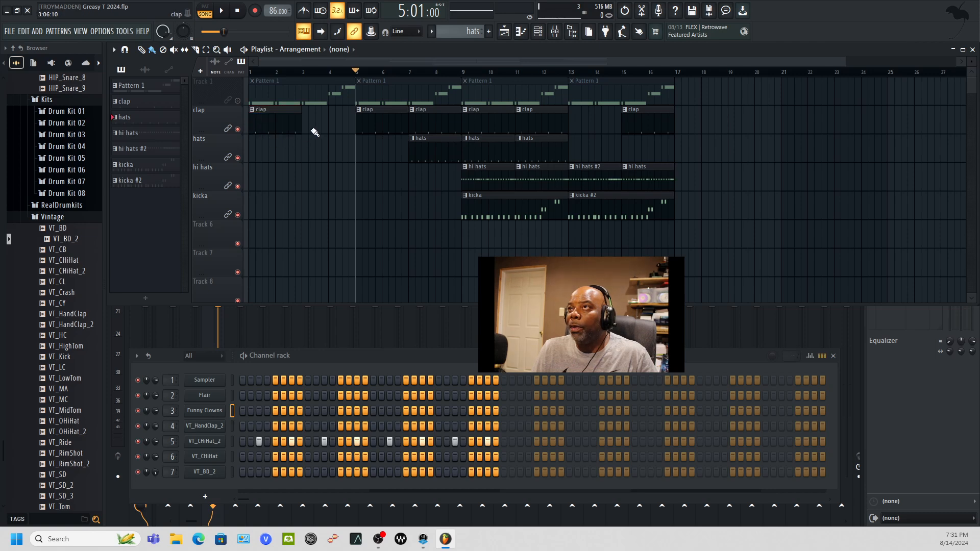
pyautogui.moveTo(272, 125); pyautogui.dragTo(326, 125)
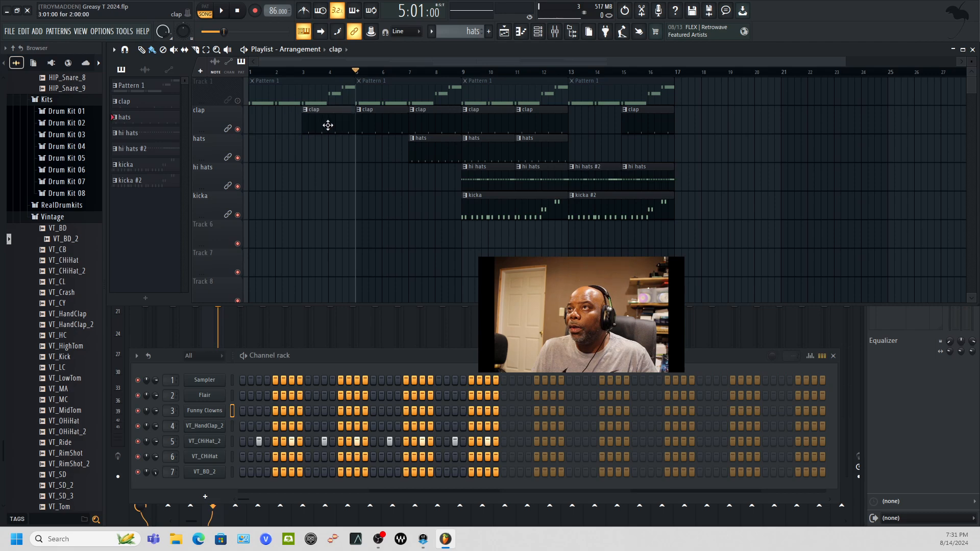
pyautogui.click(258, 123)
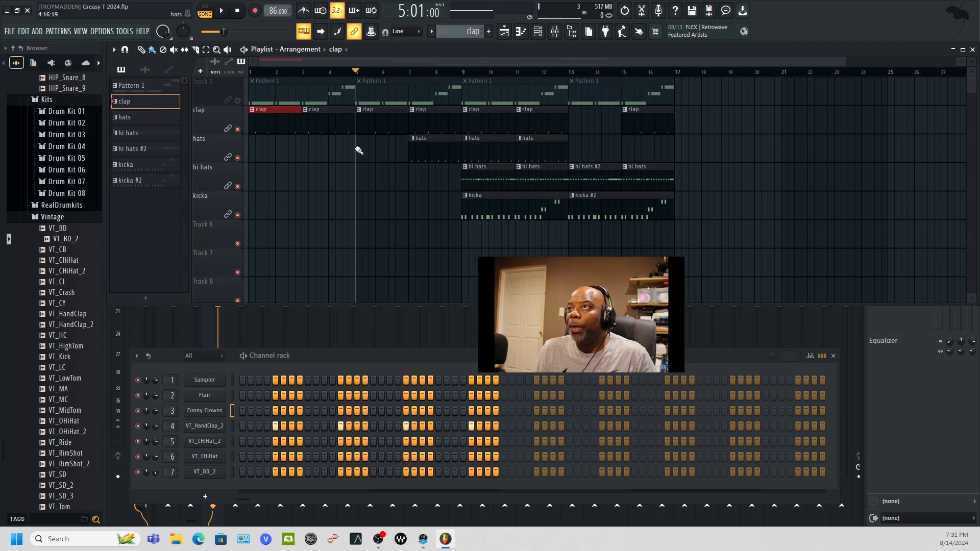
# - Add hats clips at bars 1, 3 and 5 on the hats track and a clap clip at bar 13
pyautogui.click(429, 152)
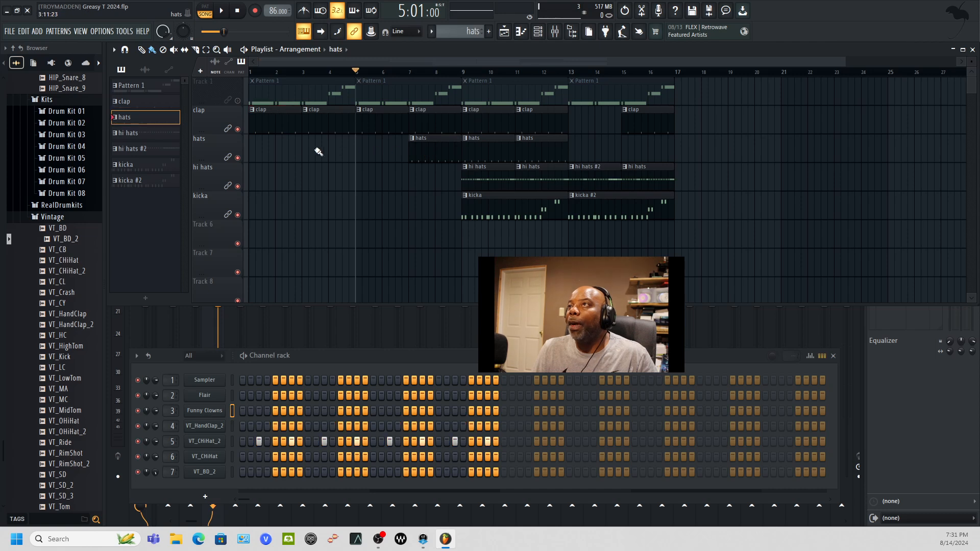
pyautogui.click(259, 154)
pyautogui.moveTo(291, 145)
pyautogui.mouseDown()
pyautogui.moveTo(280, 143)
pyautogui.moveTo(369, 147)
pyautogui.mouseUp()
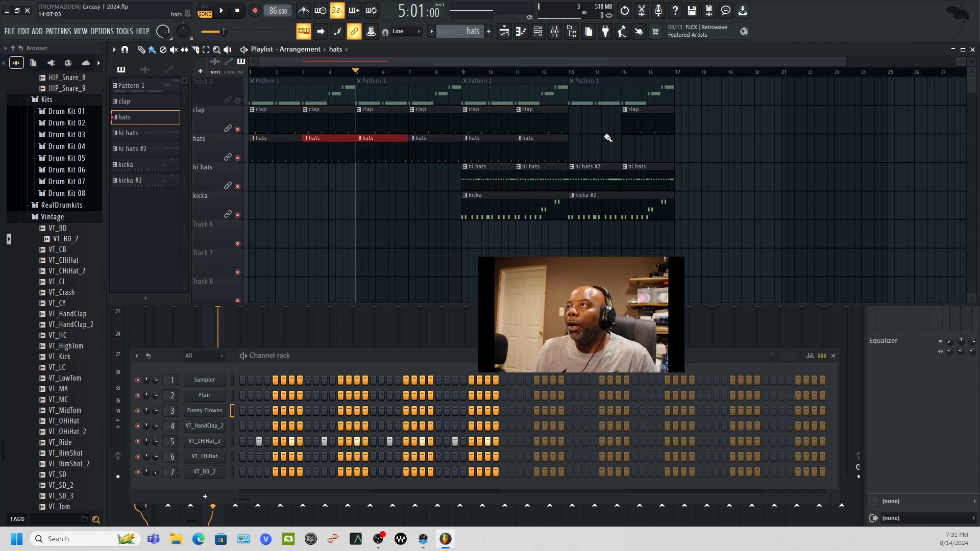
pyautogui.click(577, 132)
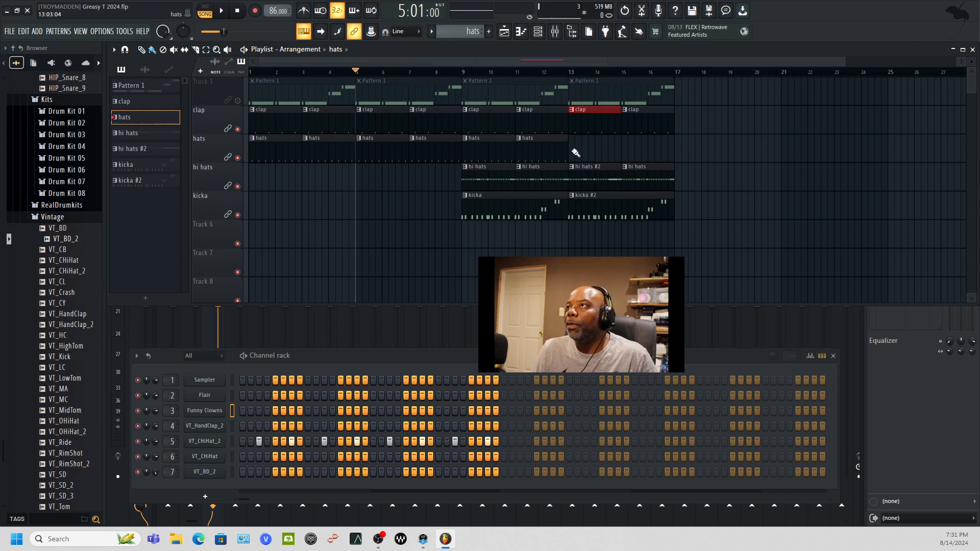
pyautogui.moveTo(256, 184); pyautogui.dragTo(419, 189)
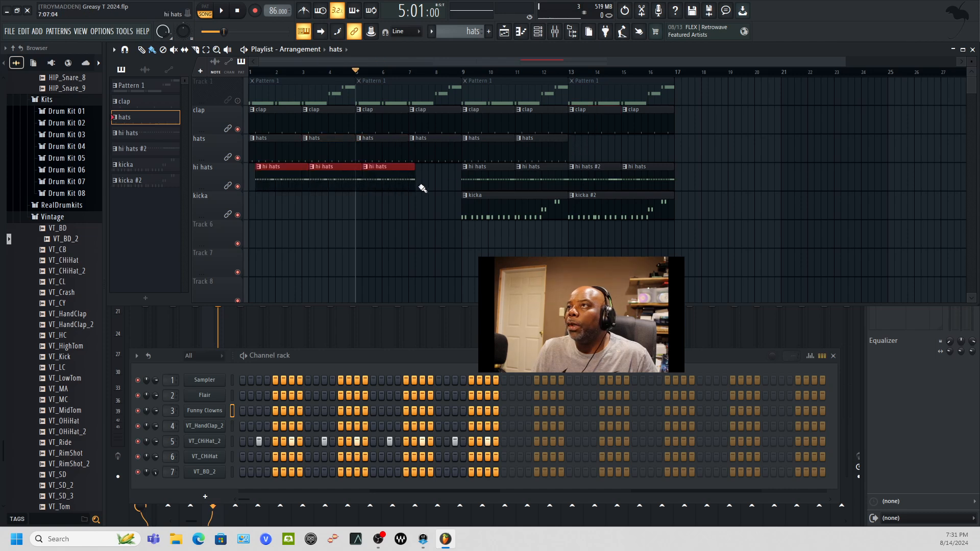
pyautogui.rightClick(399, 187)
pyautogui.rightClick(337, 188)
pyautogui.rightClick(286, 189)
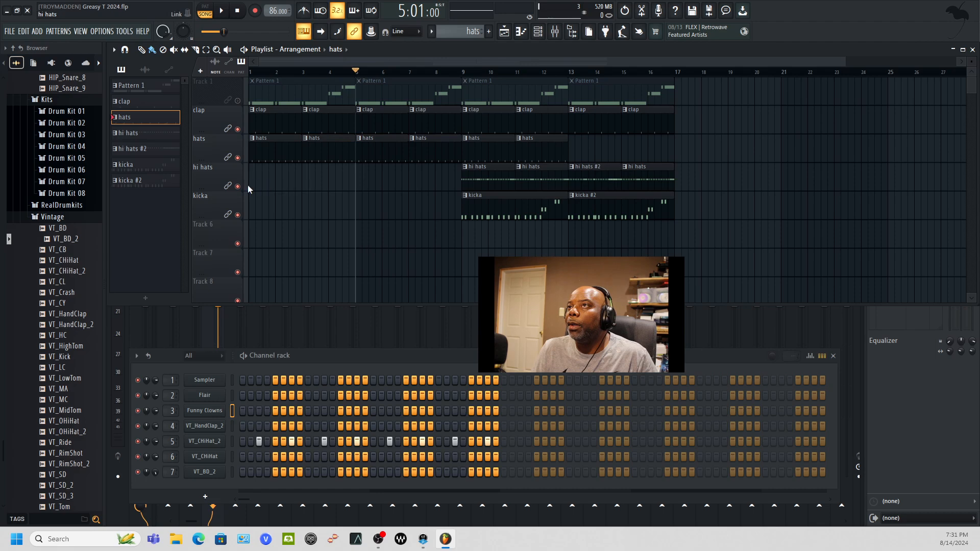
# - Paint hi hats clips from bar 1 up to bar 9 and kicka clips at bars 1 and 5
pyautogui.moveTo(254, 188); pyautogui.dragTo(431, 186)
pyautogui.moveTo(255, 214); pyautogui.dragTo(406, 212)
# - Play the drum arrangement from bar 5, examine the track levels in the mixer and stop playback
pyautogui.press('space')
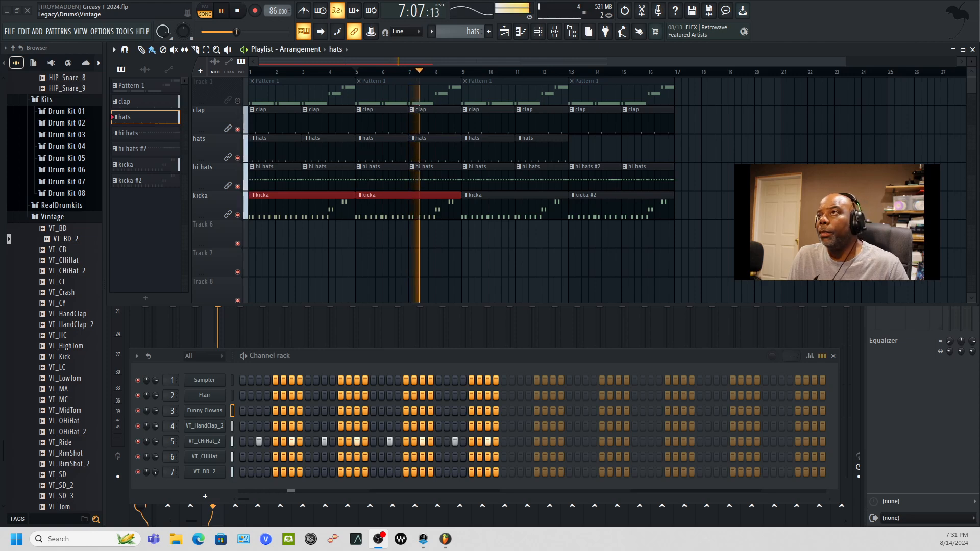
pyautogui.click(238, 12)
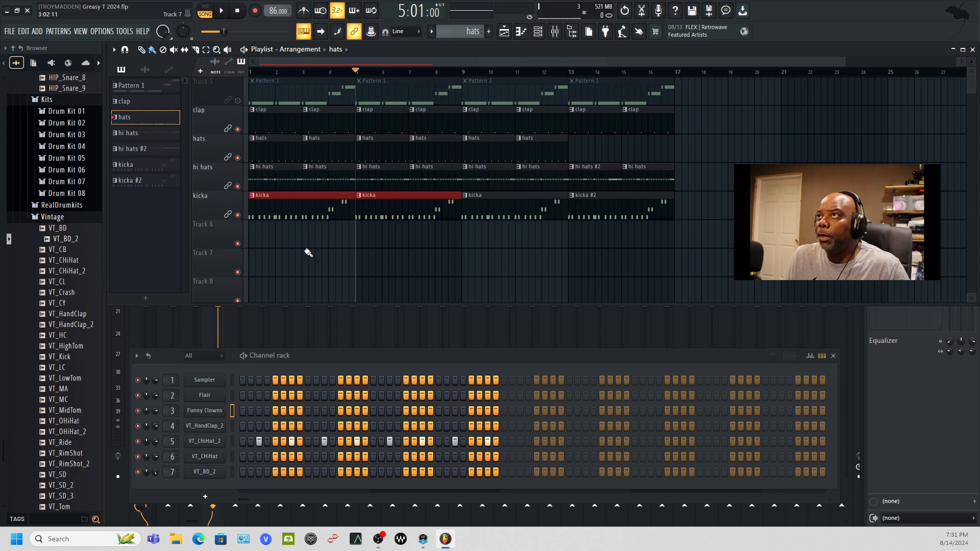
pyautogui.press('space')
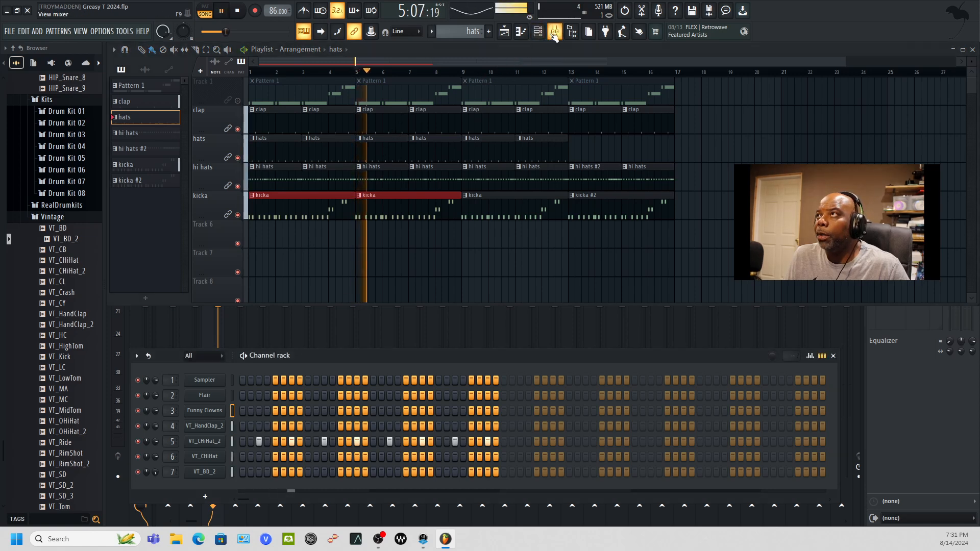
pyautogui.click(555, 31)
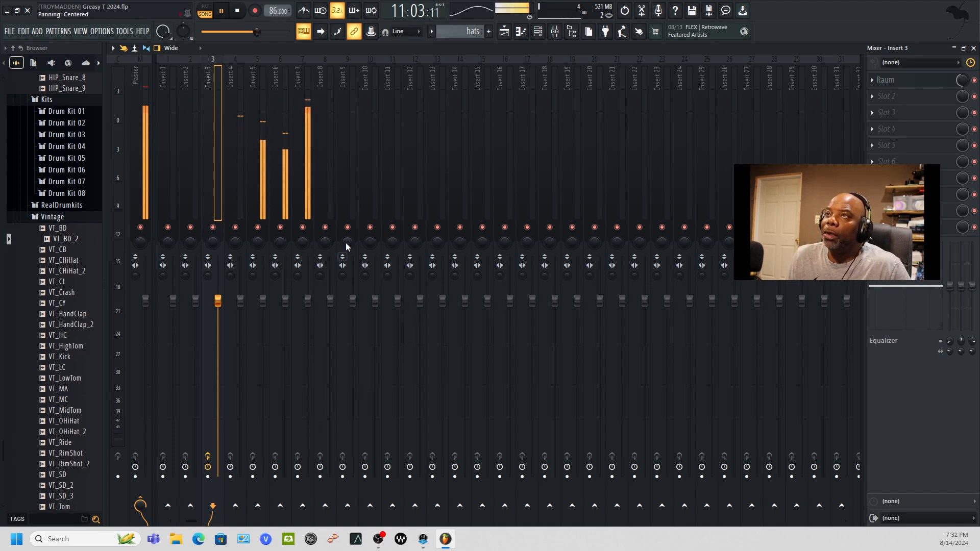
pyautogui.press('space')
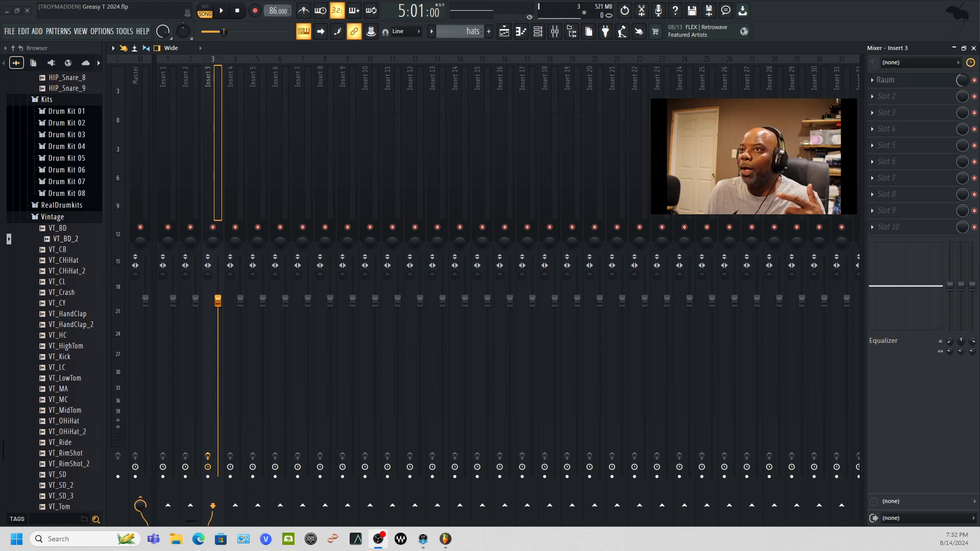
# - Play the arrangement from bar 5 and solo the kicka track in the playlist
pyautogui.click(508, 36)
pyautogui.press('space')
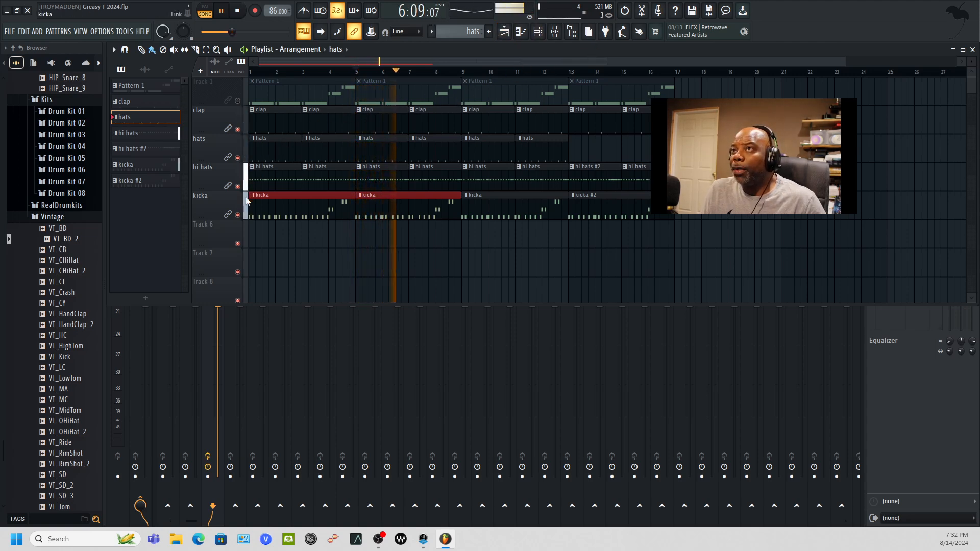
pyautogui.rightClick(238, 215)
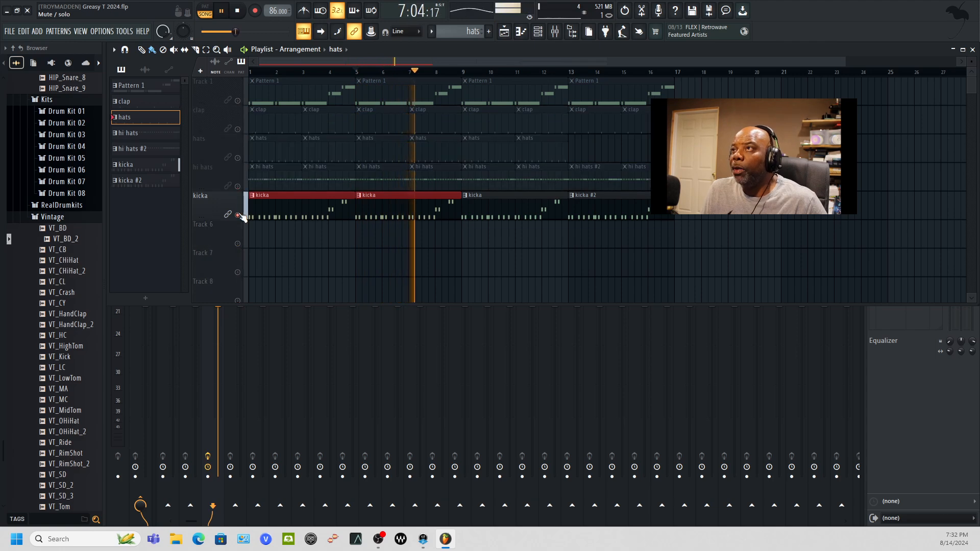
# - Examine the soloed kick's level in the mixer during playback and return to the playlist
pyautogui.click(506, 34)
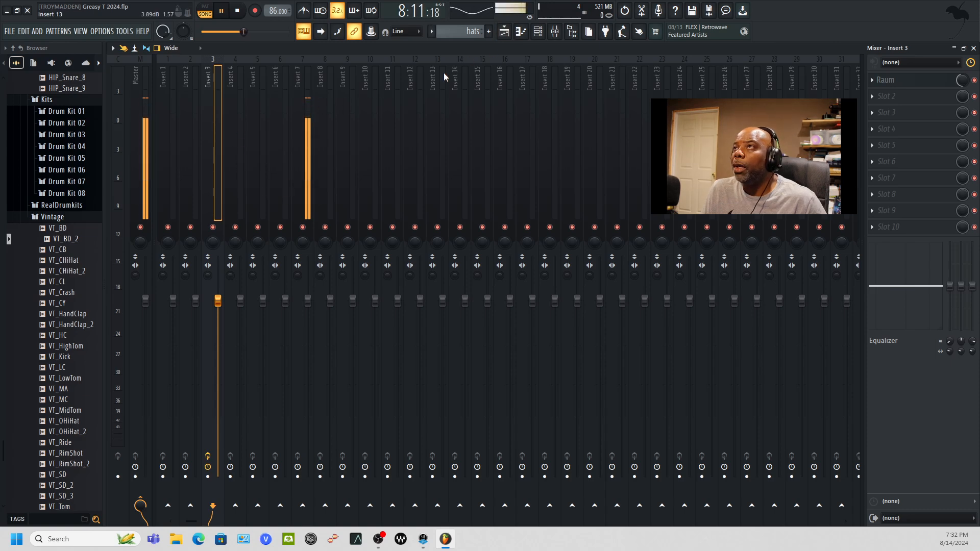
pyautogui.click(555, 34)
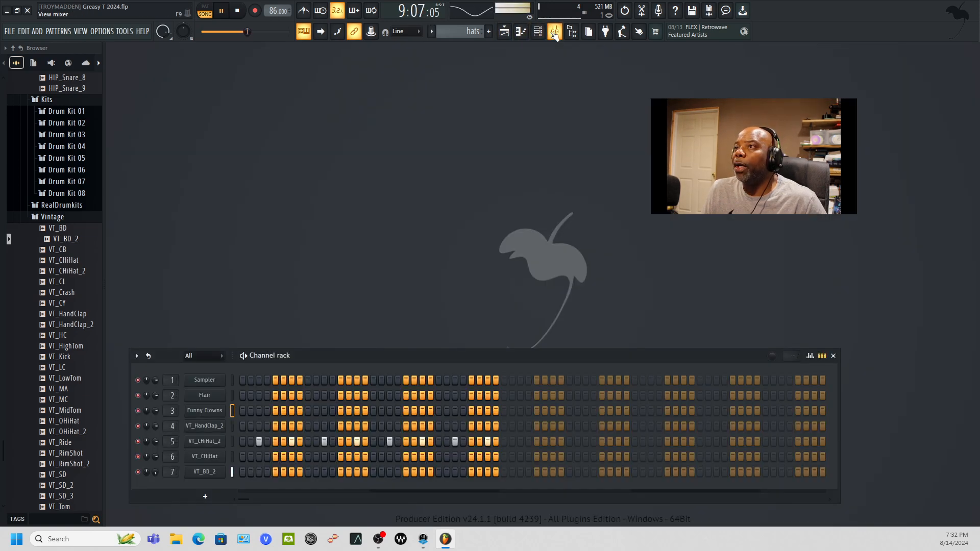
pyautogui.click(555, 34)
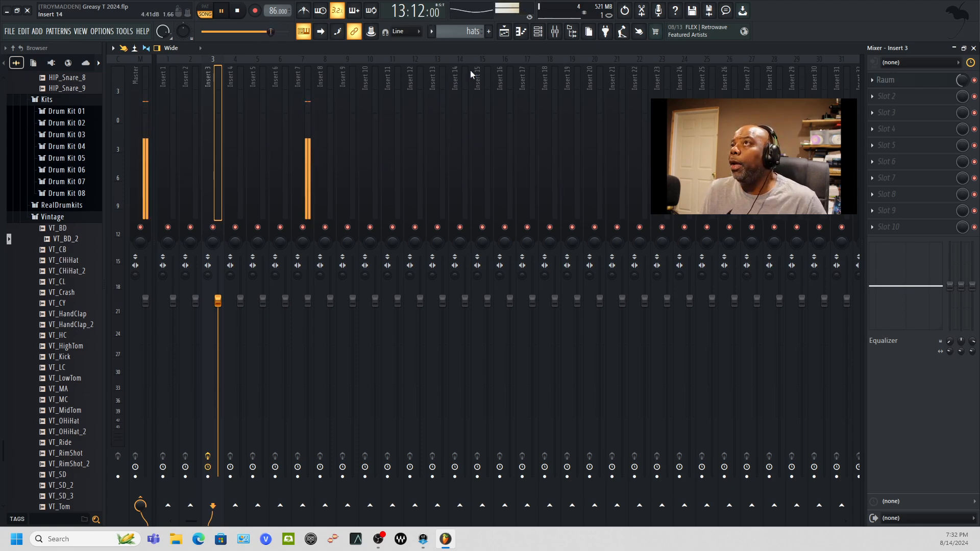
pyautogui.click(507, 38)
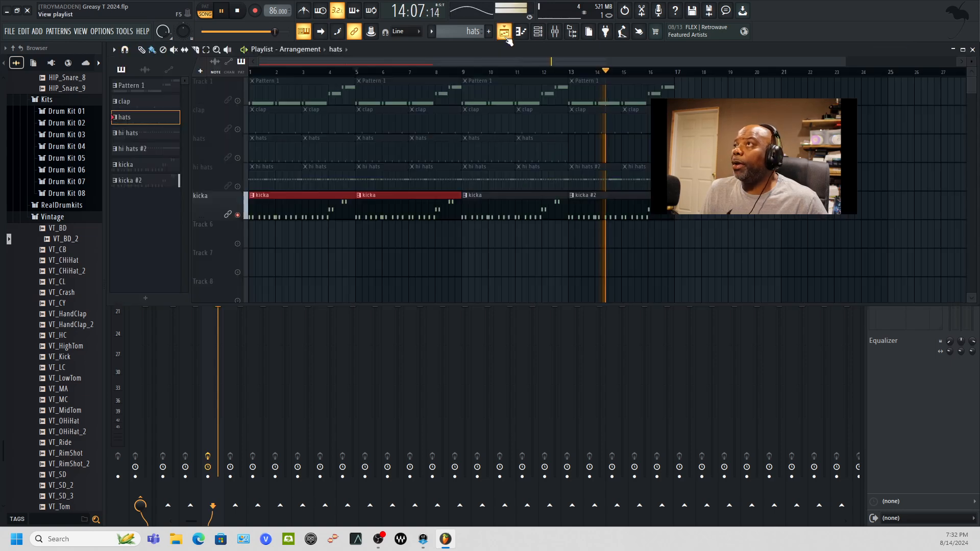
# - Lower the VT_BD_2 kick channel's volume to 0% in the channel rack and raise it again during playback
pyautogui.click(537, 31)
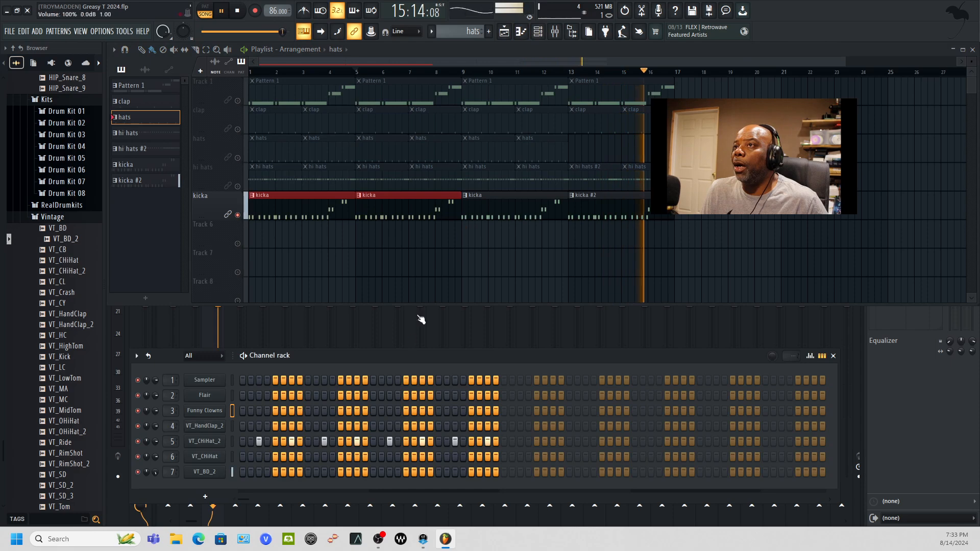
pyautogui.moveTo(398, 349); pyautogui.dragTo(402, 260)
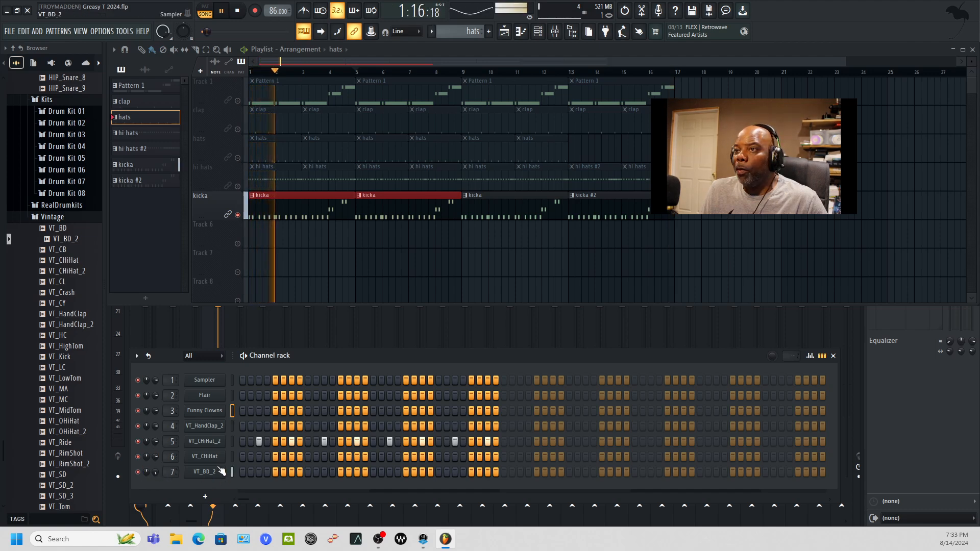
pyautogui.moveTo(156, 472); pyautogui.dragTo(155, 523)
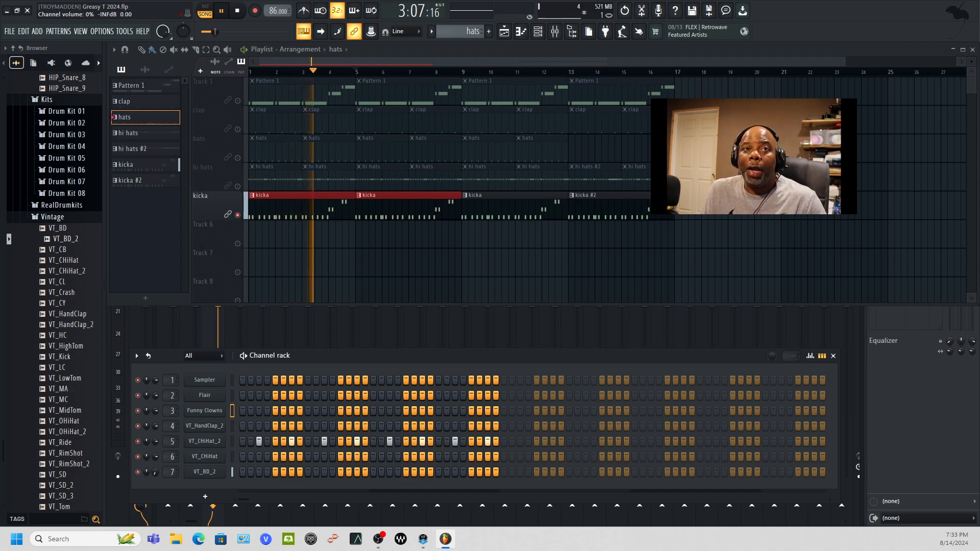
pyautogui.moveTo(156, 472); pyautogui.dragTo(155, 419)
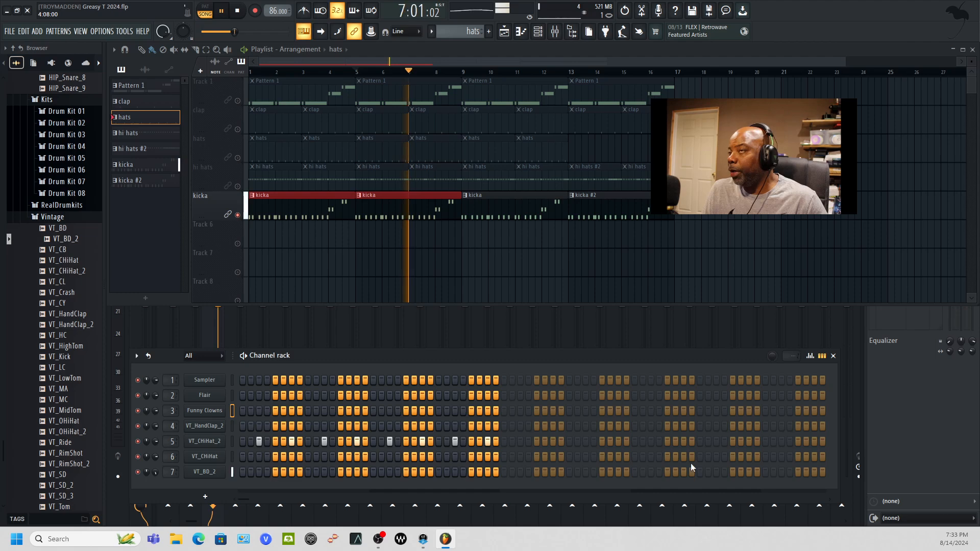
# - Examine the soloed kick's level in the mixer and compare it with the Master track's level during playback
pyautogui.click(555, 33)
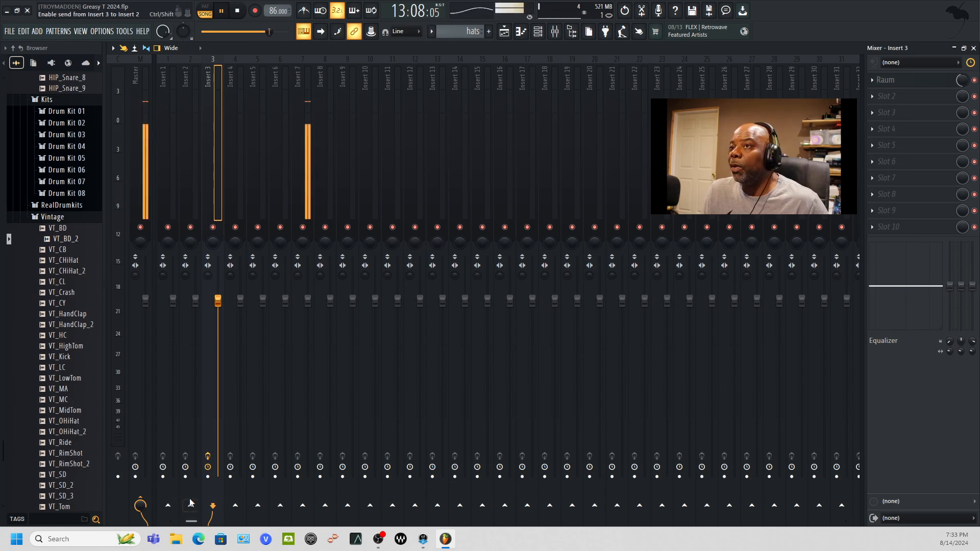
pyautogui.click(134, 177)
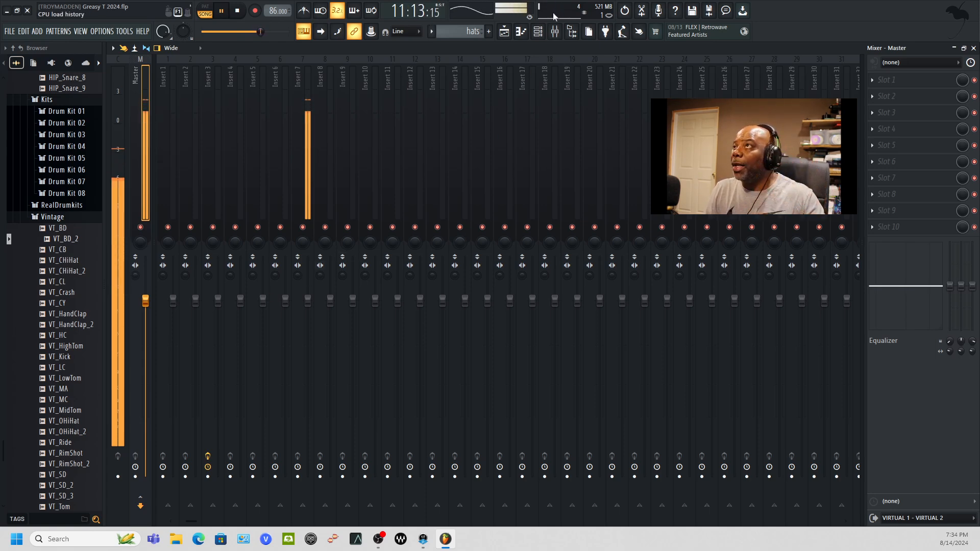
pyautogui.click(521, 31)
pyautogui.click(537, 33)
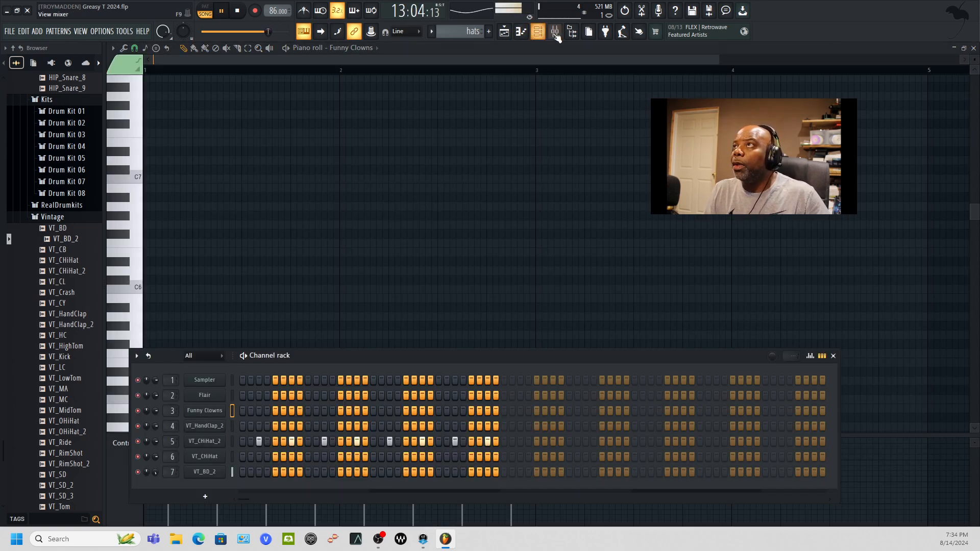
pyautogui.click(555, 31)
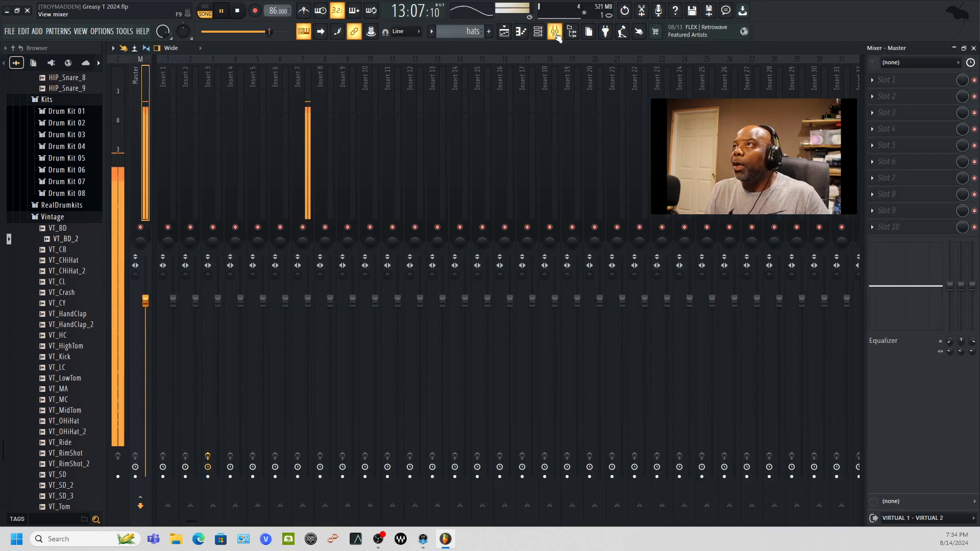
# - Unsolo the kicka track and mute Track 1 in the playlist, checking the drum levels in the mixer
pyautogui.click(508, 37)
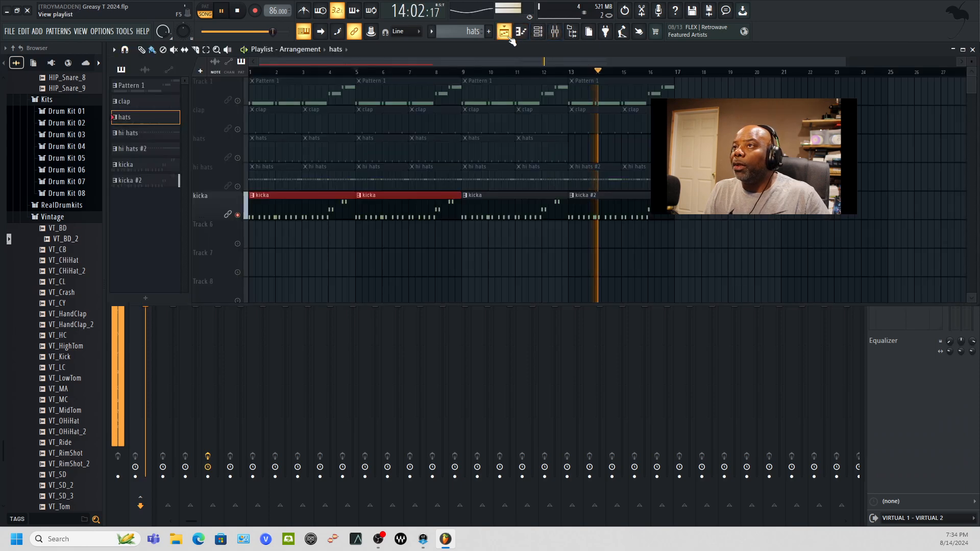
pyautogui.rightClick(239, 216)
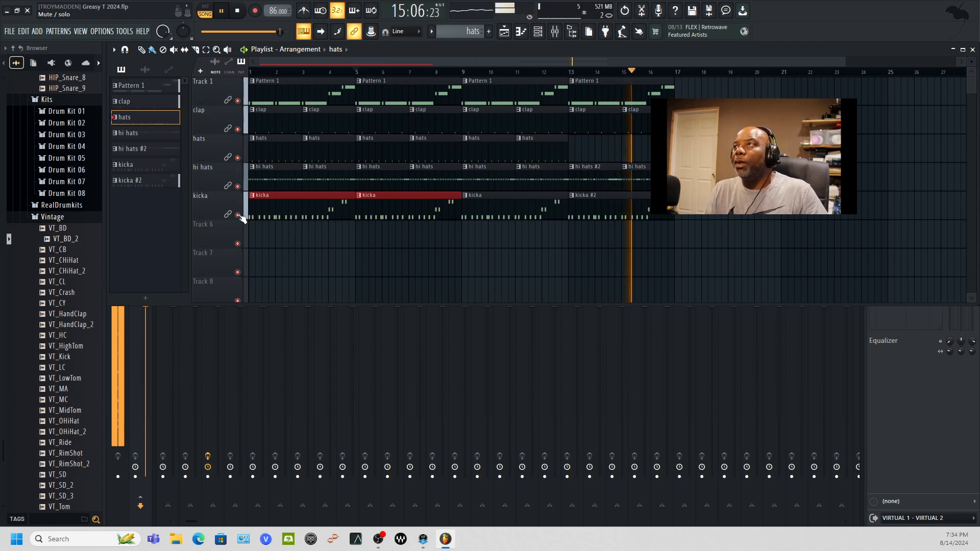
pyautogui.click(237, 100)
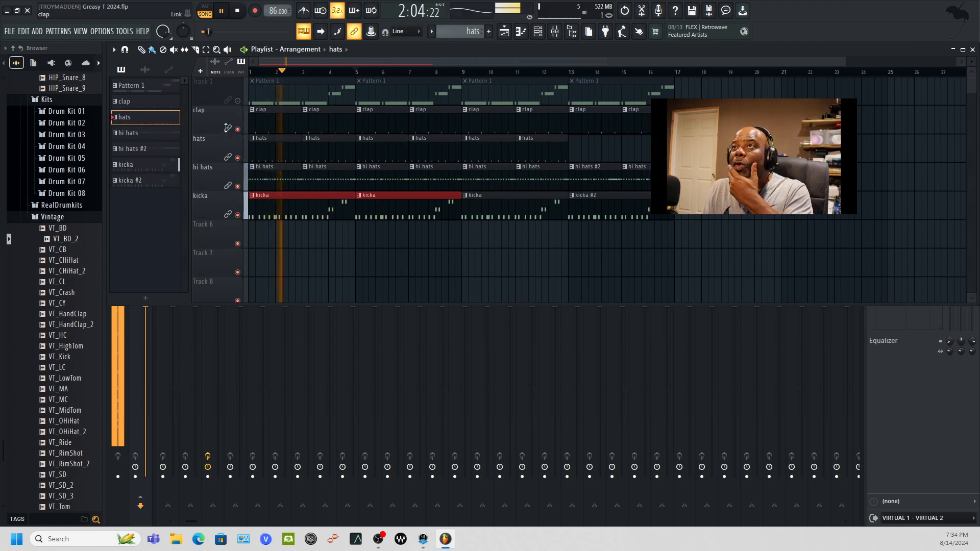
pyautogui.click(504, 33)
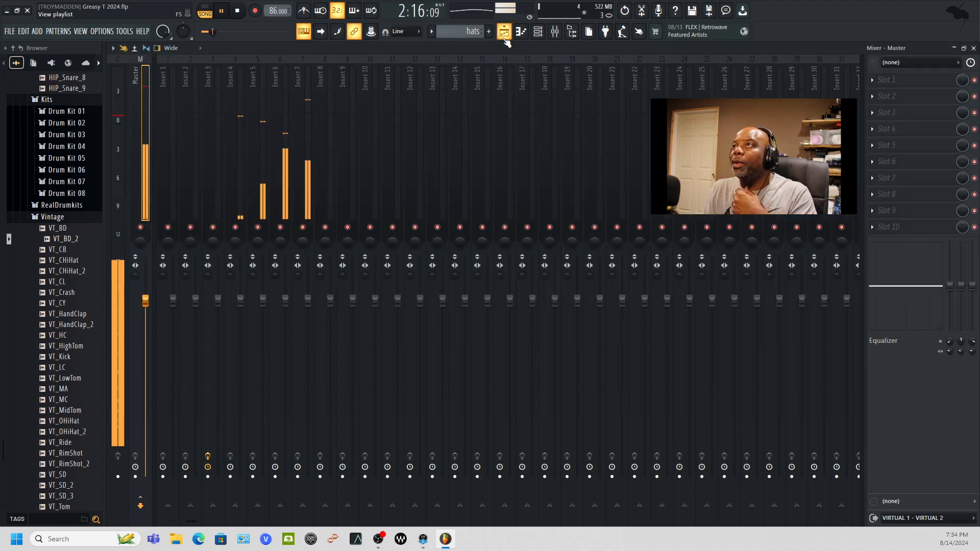
pyautogui.click(505, 34)
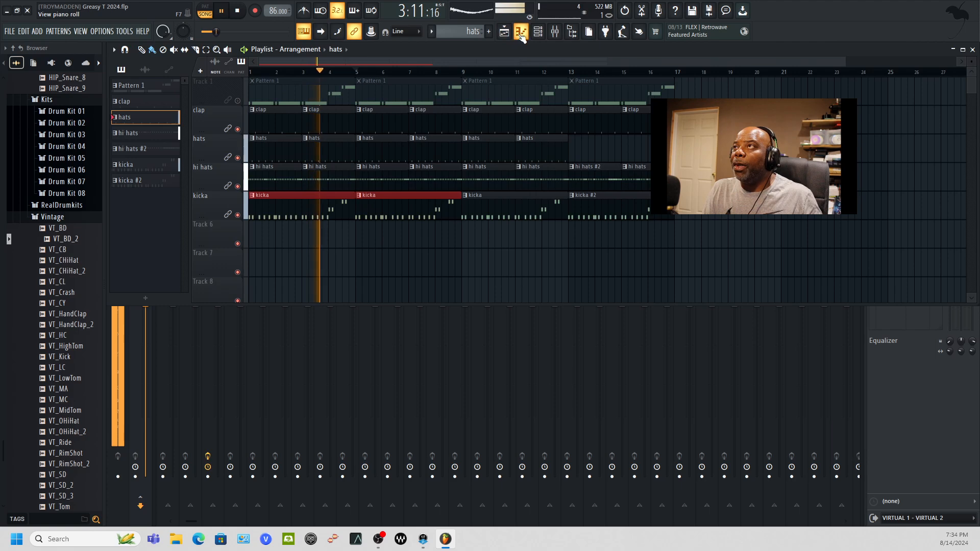
# - Adjust the VT_HandClap_2 channel's volume from zero back up and lower the VT_CHiHat_2 channel's volume slightly
pyautogui.click(521, 33)
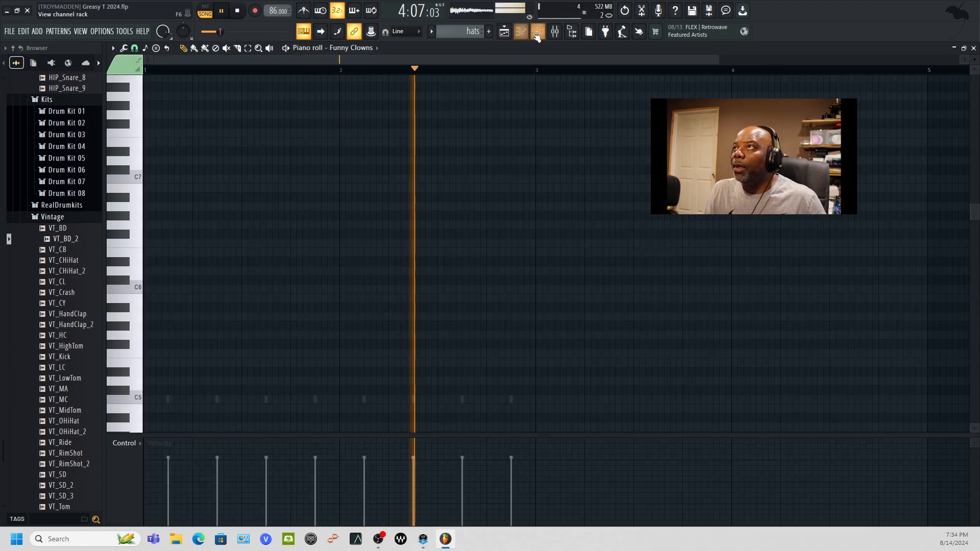
pyautogui.click(538, 32)
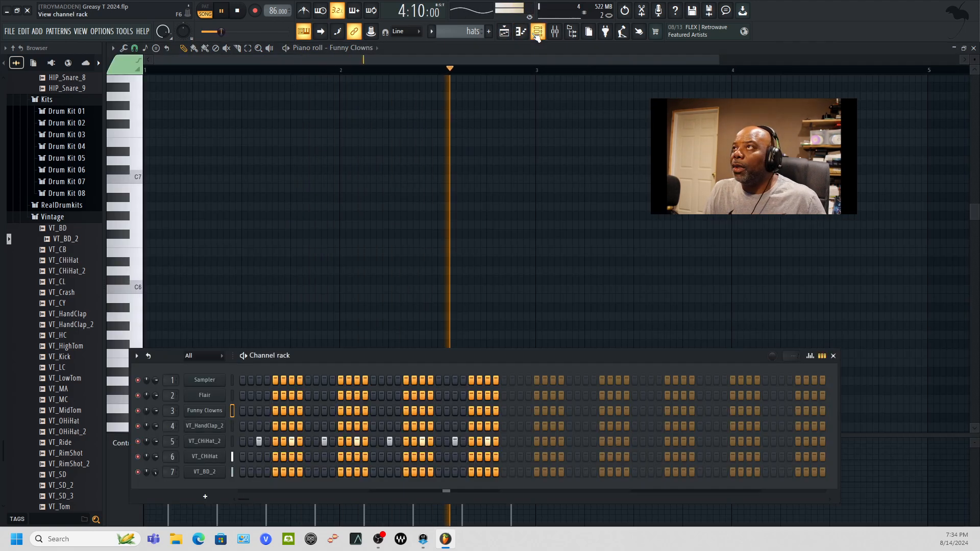
pyautogui.click(213, 427)
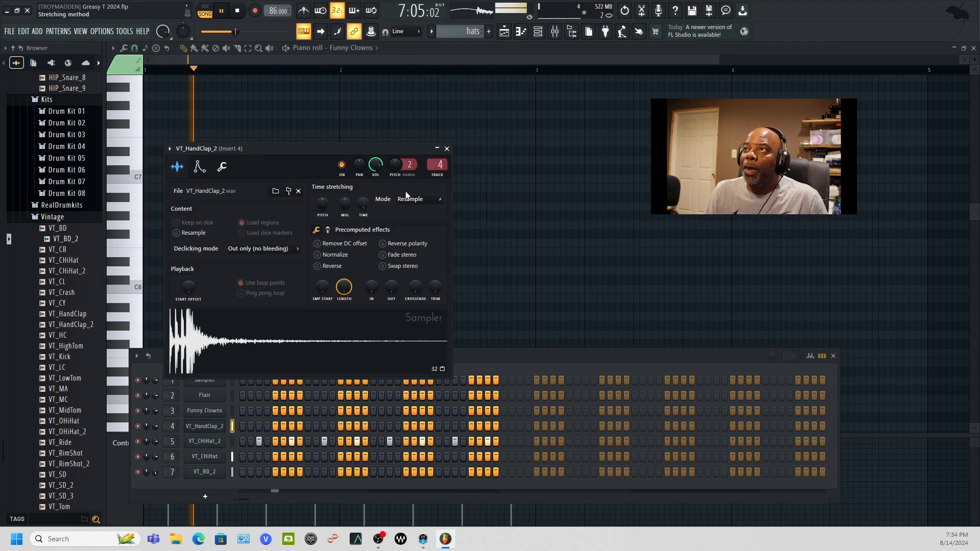
pyautogui.moveTo(376, 164); pyautogui.dragTo(376, 216)
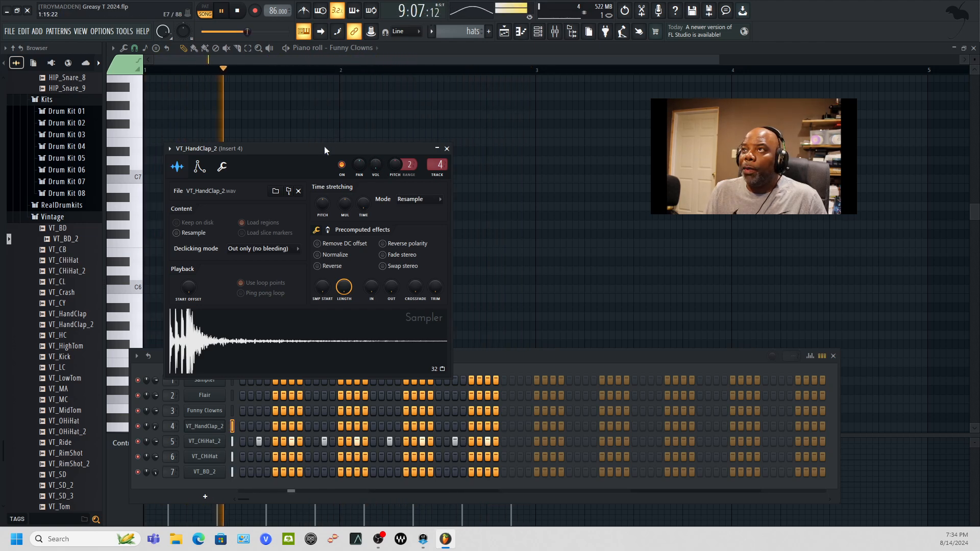
pyautogui.moveTo(324, 146); pyautogui.dragTo(336, 107)
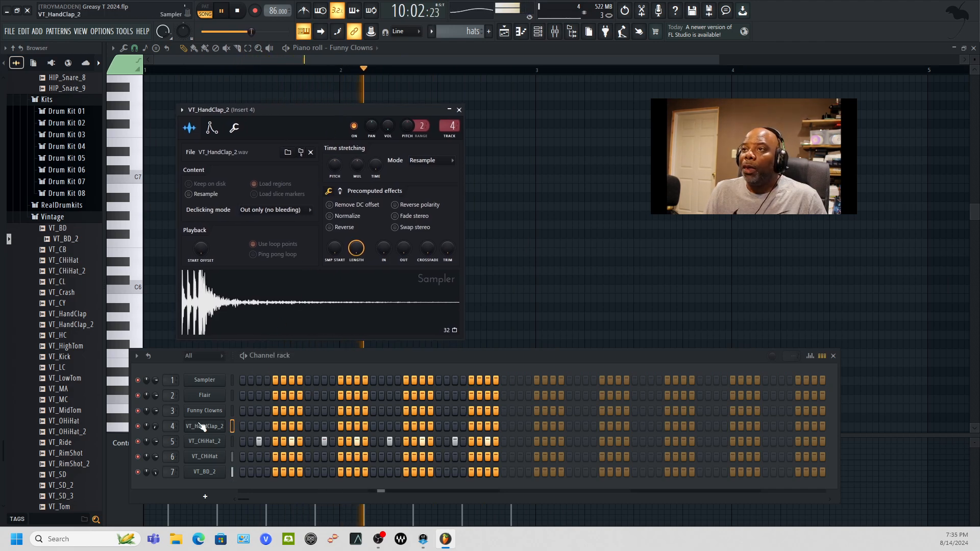
pyautogui.moveTo(155, 425); pyautogui.dragTo(154, 417)
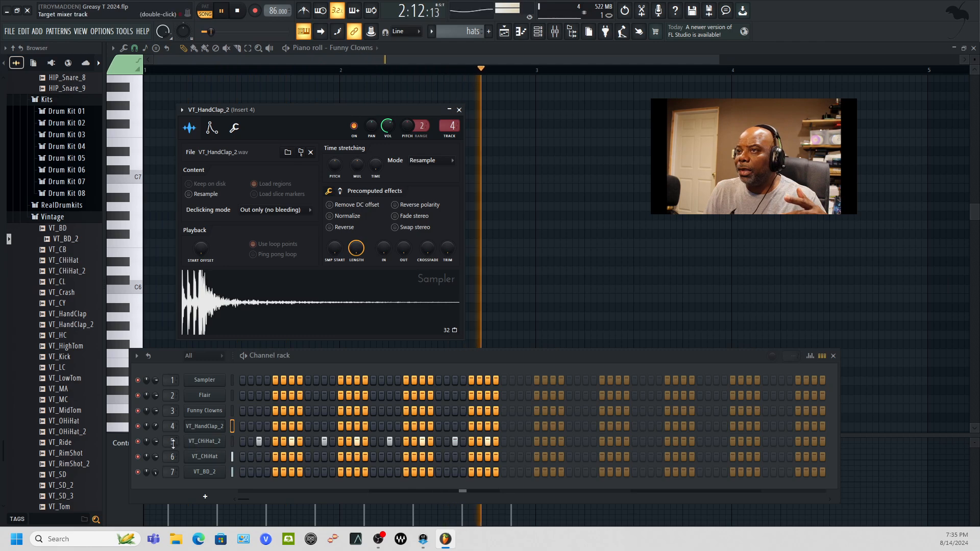
pyautogui.moveTo(155, 442); pyautogui.dragTo(155, 447)
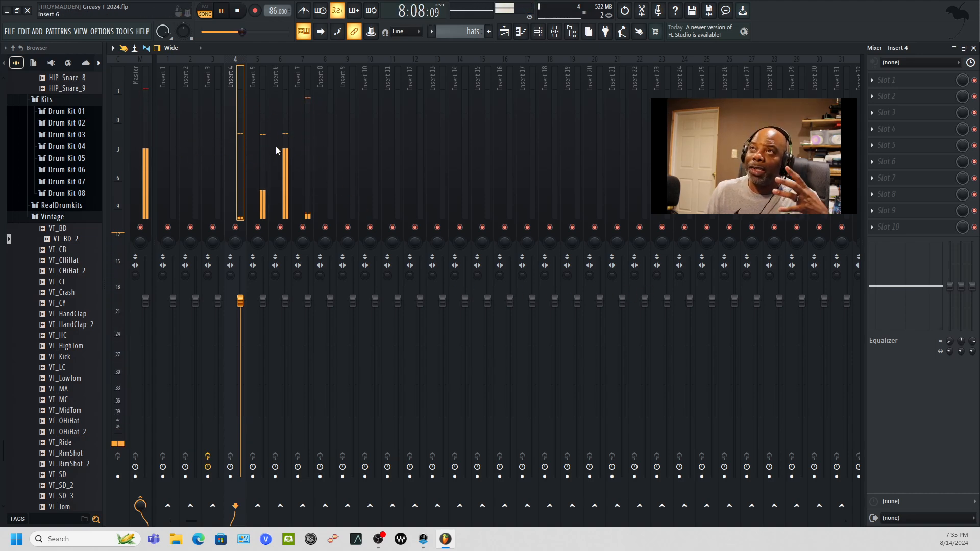
# - Pull the Master track's fader far down in the mixer and return it to 100% (0.0 dB)
pyautogui.click(146, 92)
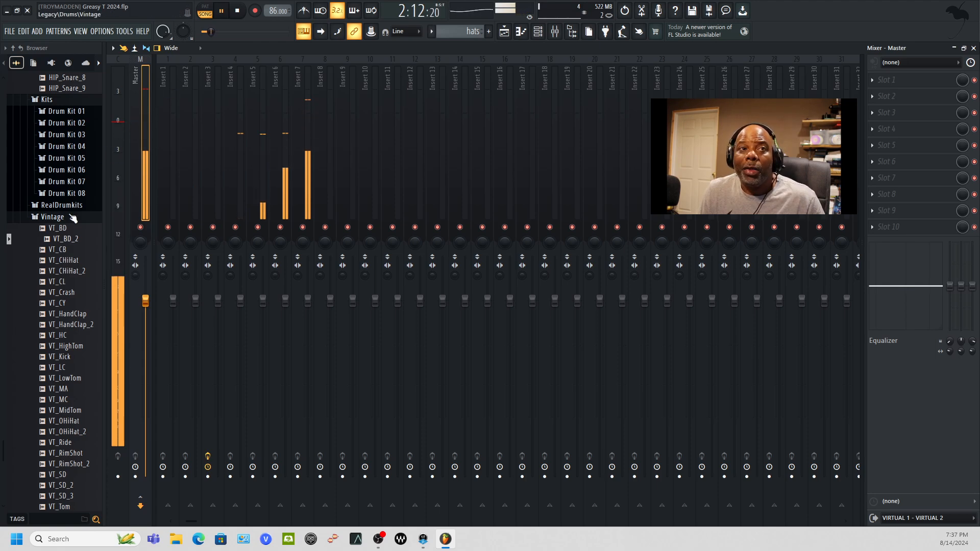
pyautogui.moveTo(146, 301); pyautogui.dragTo(145, 427)
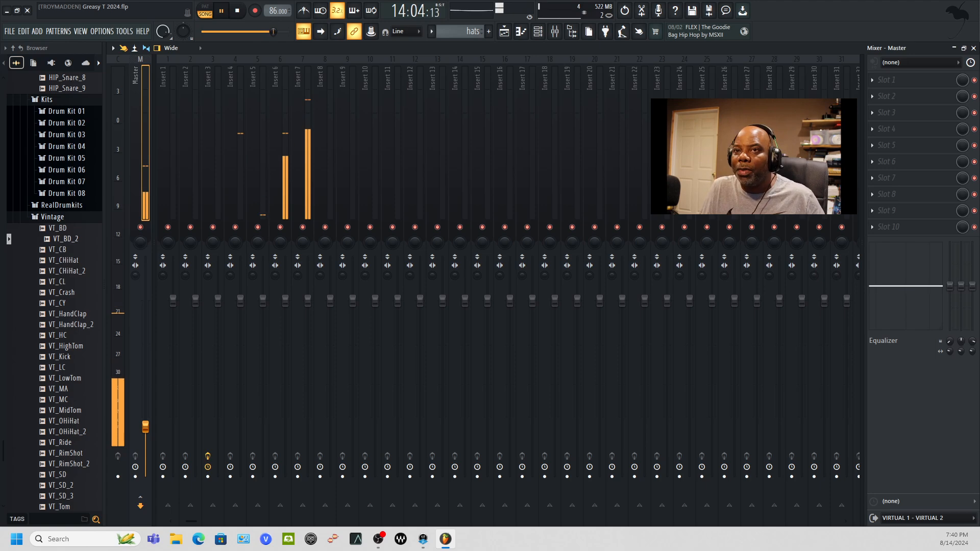
pyautogui.moveTo(146, 427); pyautogui.dragTo(145, 302)
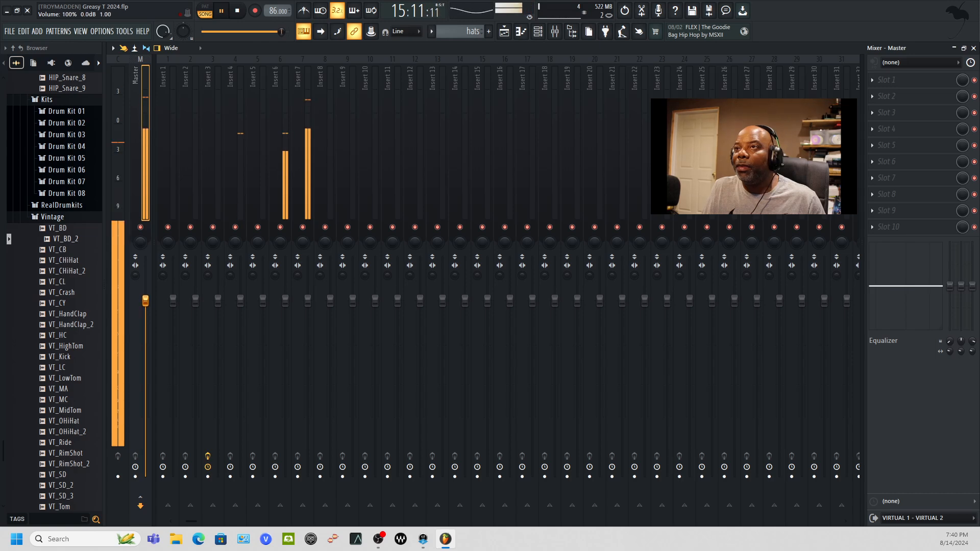
# - Unmute and solo Track 1 in the playlist with the channel rack open, and stop playback
pyautogui.click(543, 32)
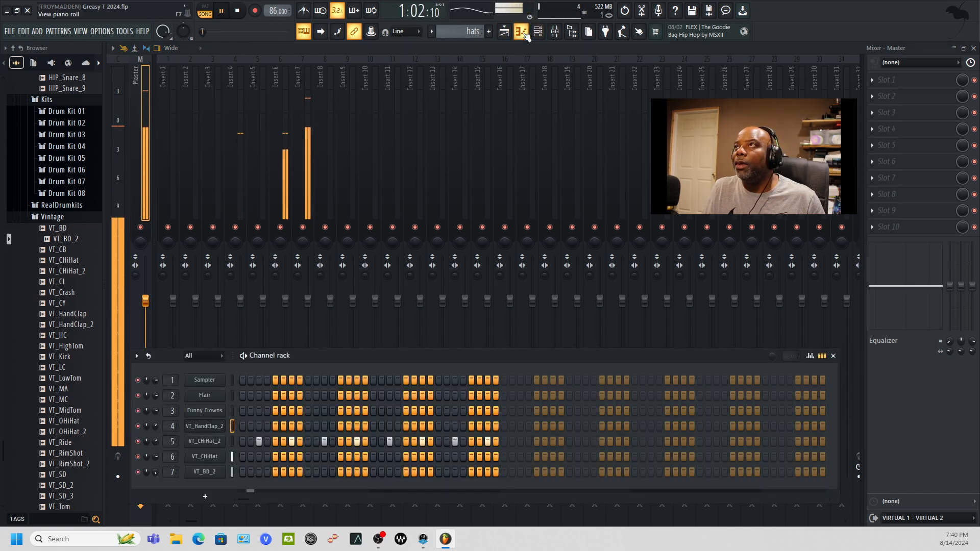
pyautogui.click(504, 32)
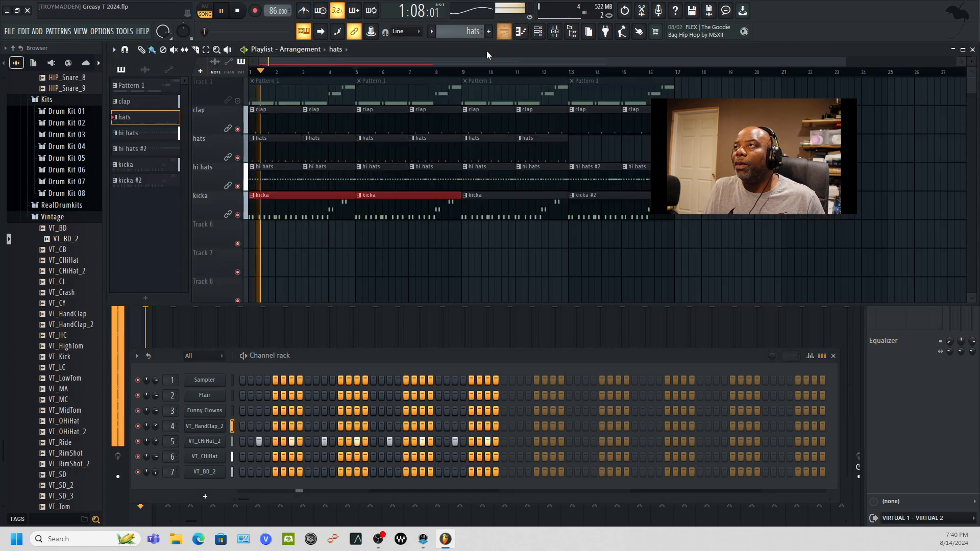
pyautogui.click(245, 100)
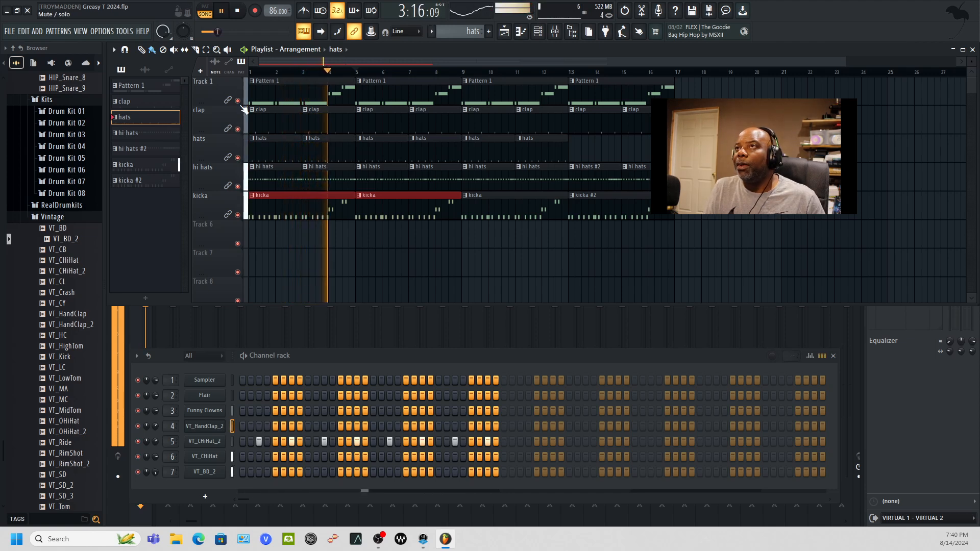
pyautogui.rightClick(244, 102)
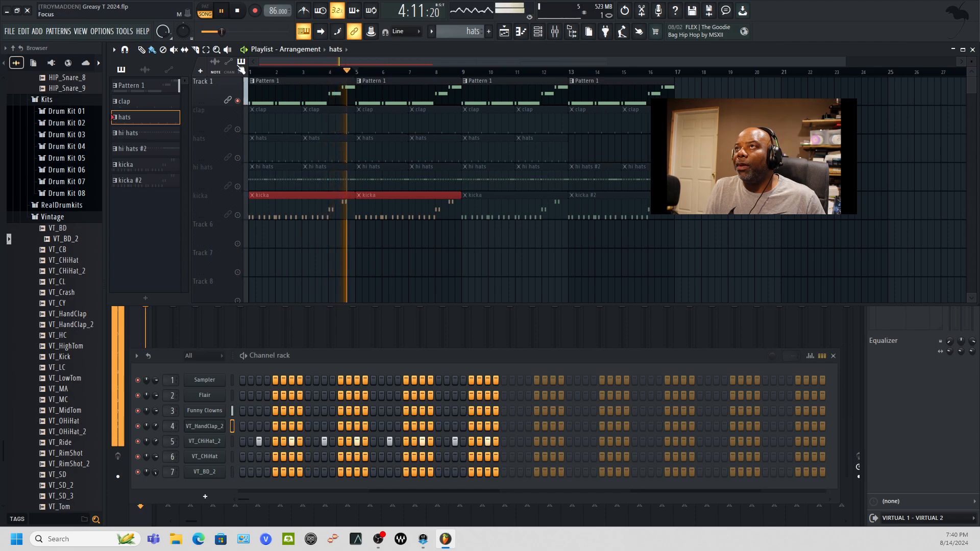
pyautogui.click(238, 12)
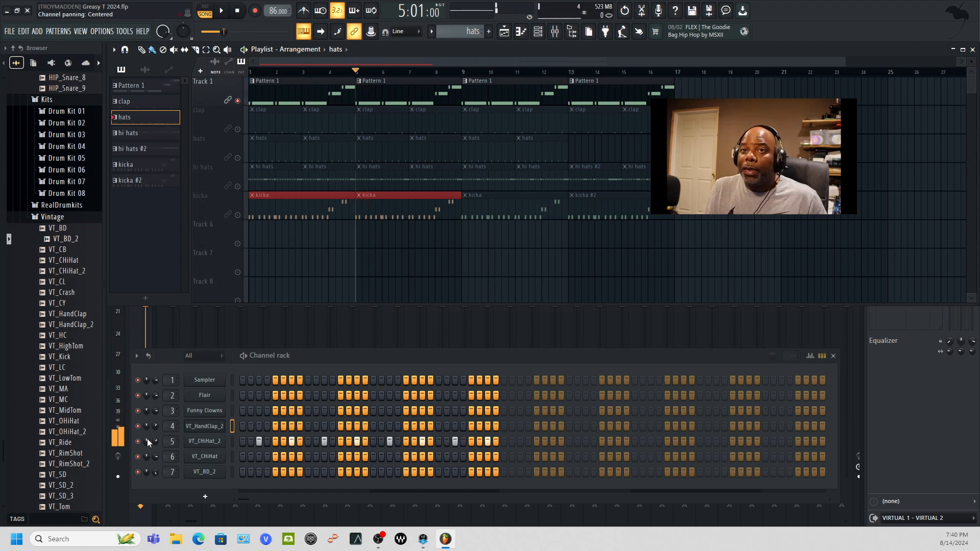